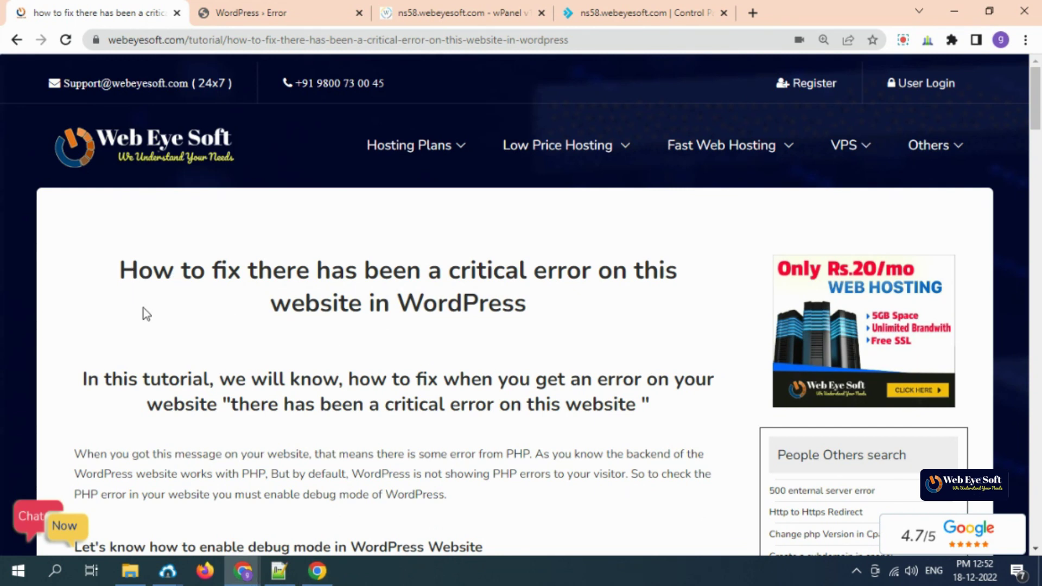
Step: Highlight the tutorial title, then switch to the WordPress tab showing the critical error
left_click_drag(120, 269, 366, 300)
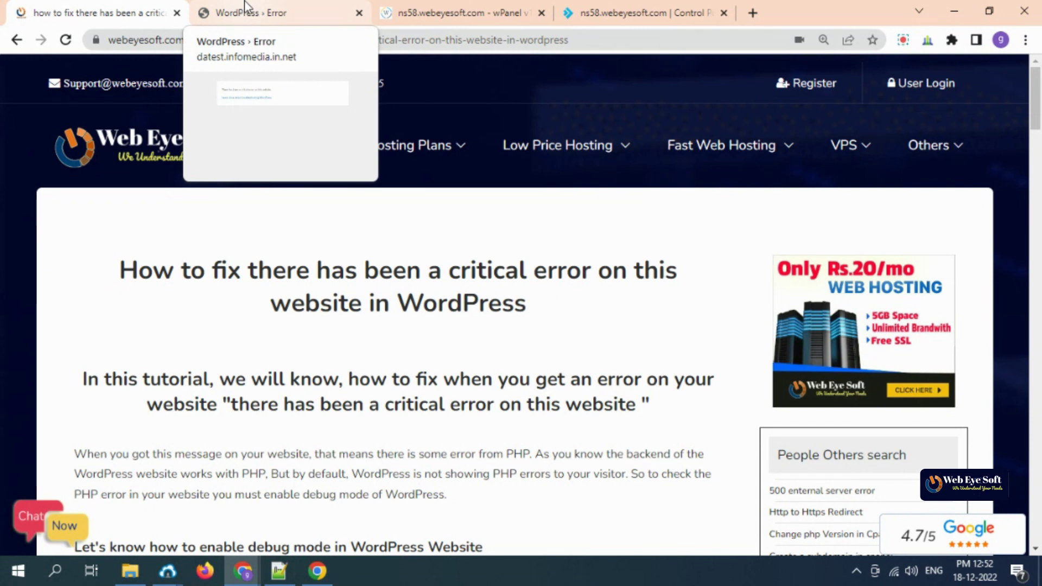
left_click(245, 8)
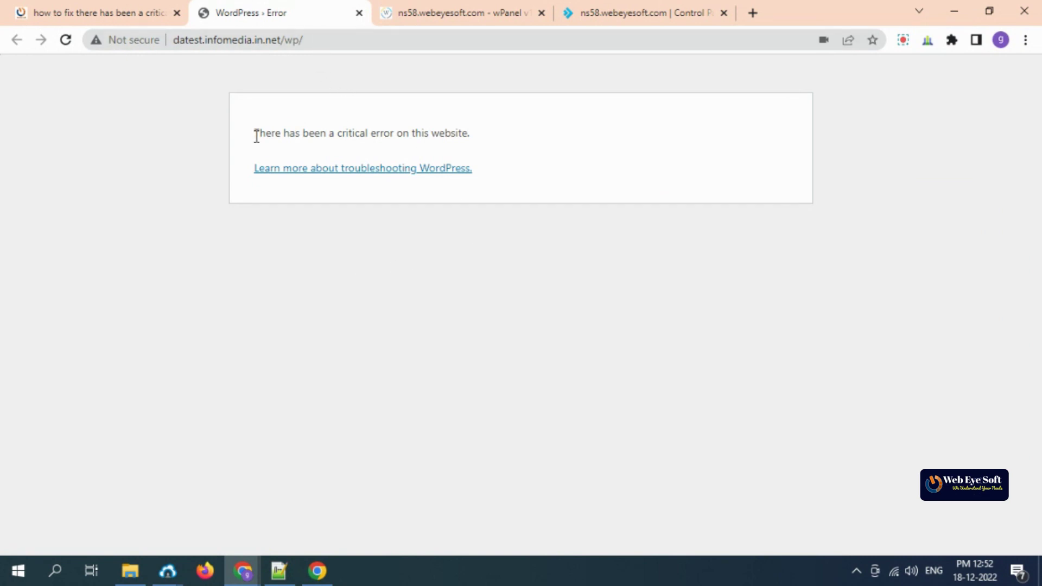
Step: Highlight the 'There has been a critical error on this website' message, then clear it
left_click_drag(255, 134, 514, 138)
left_click(506, 132)
left_click_drag(259, 133, 479, 133)
left_click(515, 160)
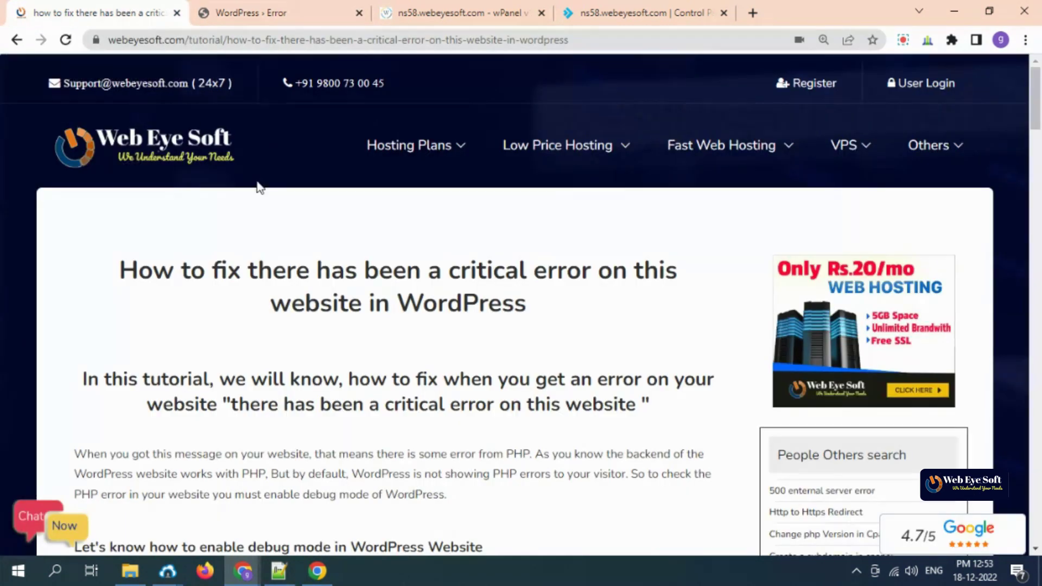
Step: Scroll to the tutorial's PHP error explanation and dismiss the Chrome notification
scroll(170, 364, "down", 1)
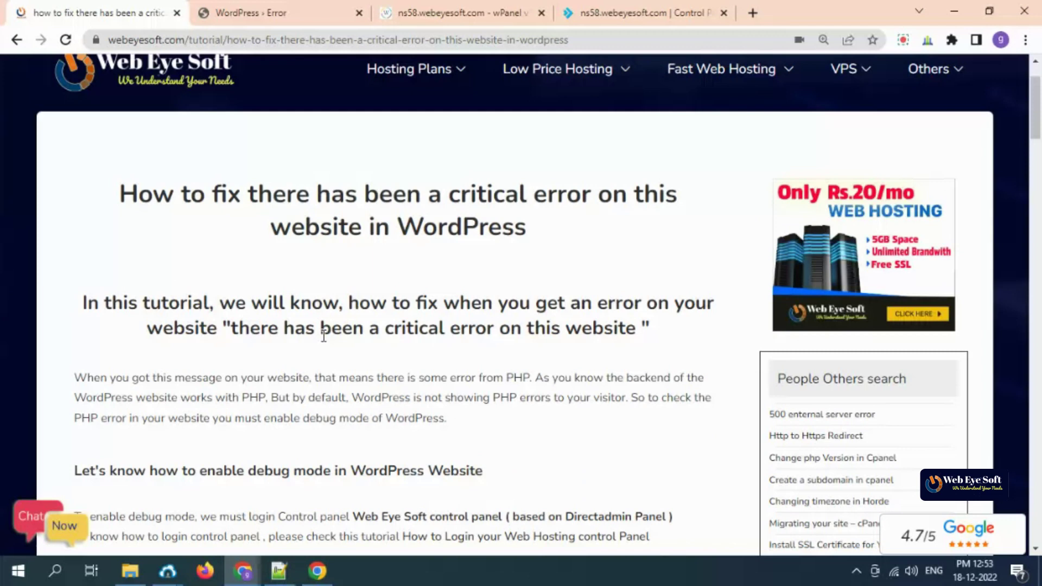
scroll(288, 344, "down", 1)
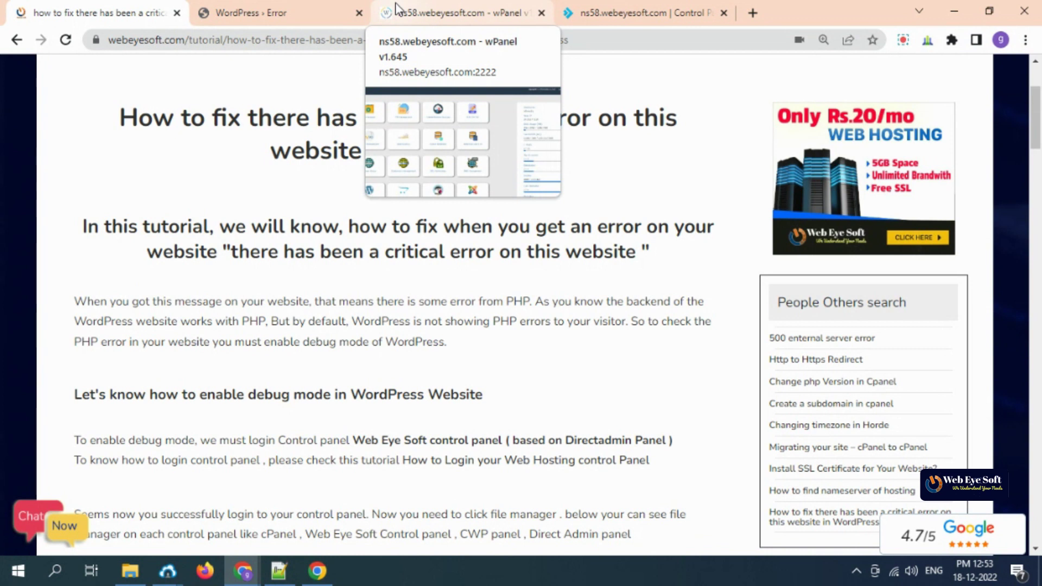
left_click(328, 301)
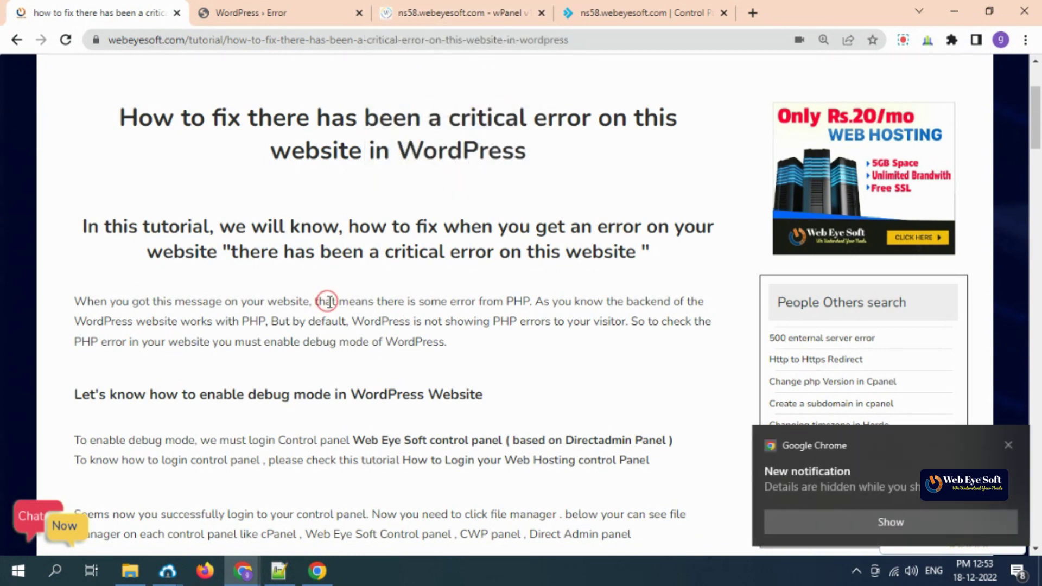
left_click(1008, 445)
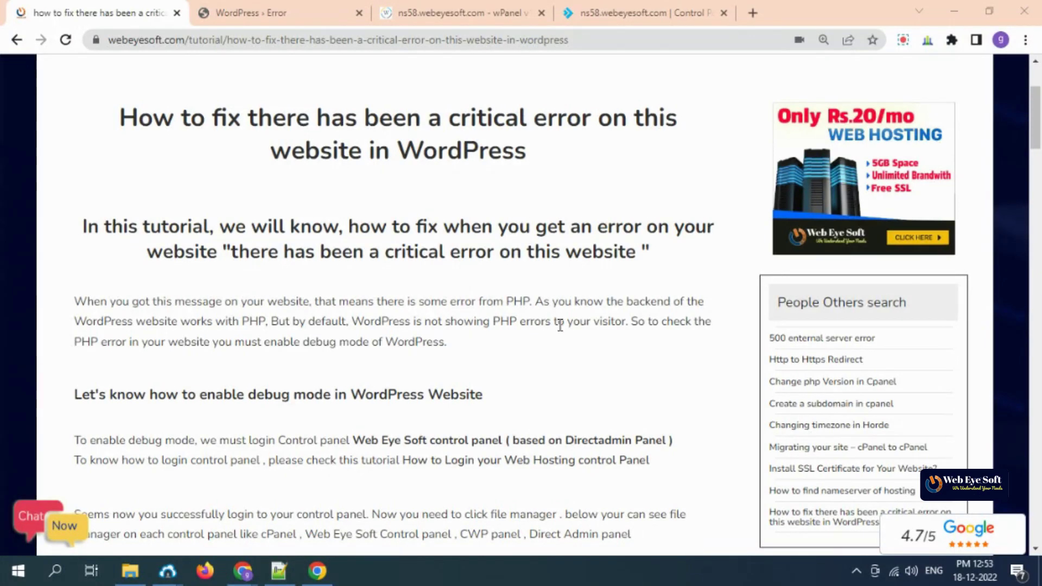
Step: Highlight the debug-mode heading and scroll down to the CWP Control panel screenshot
scroll(519, 313, "down", 1)
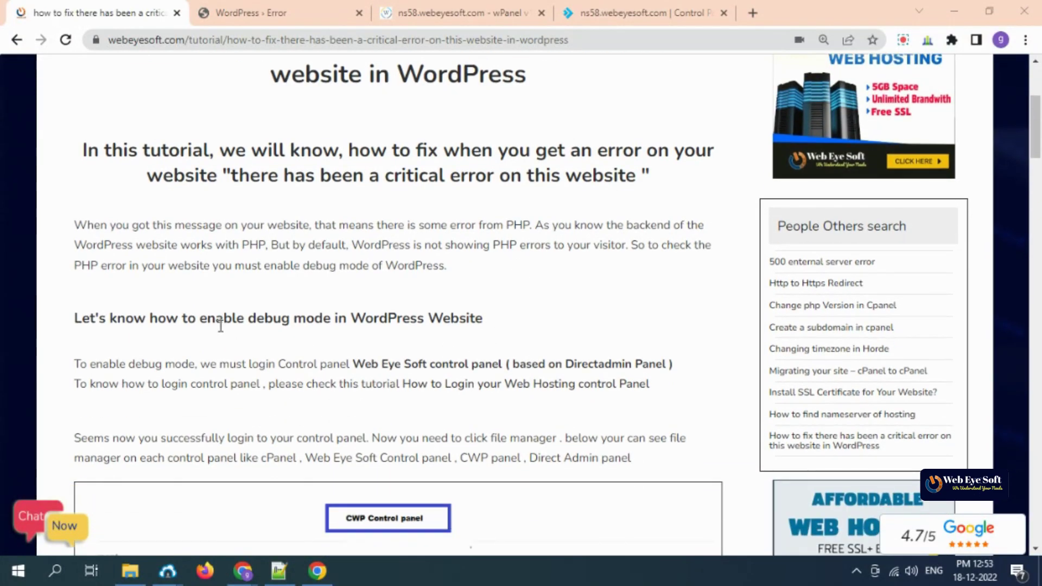
left_click_drag(256, 318, 510, 315)
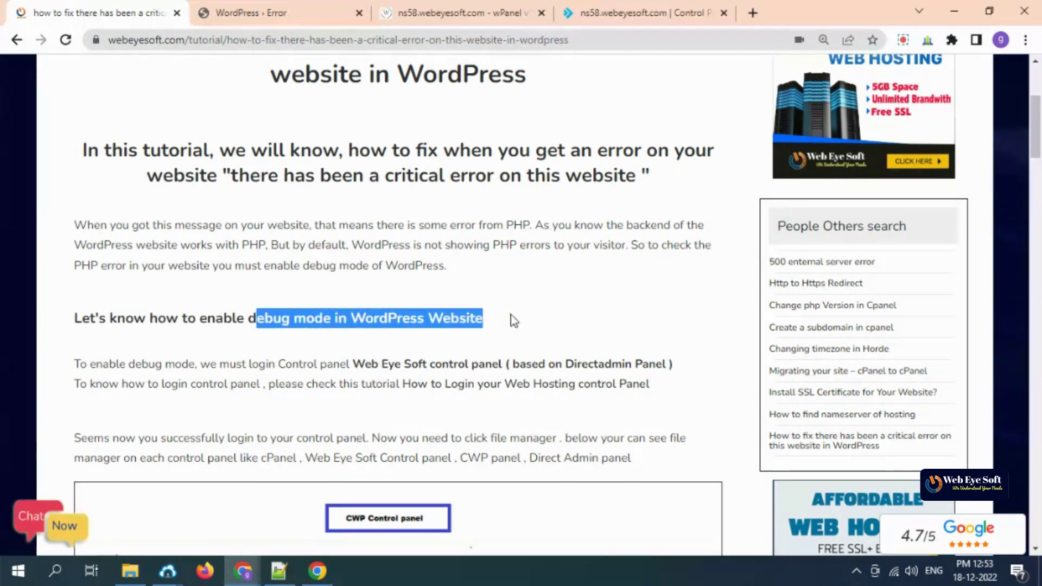
left_click(585, 307)
left_click(365, 317)
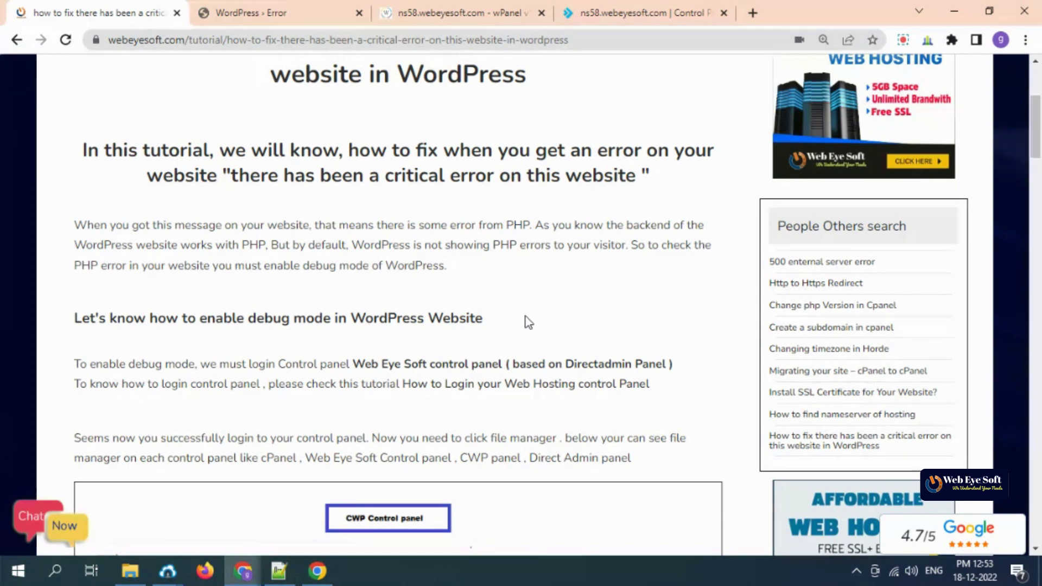
scroll(527, 321, "down", 1)
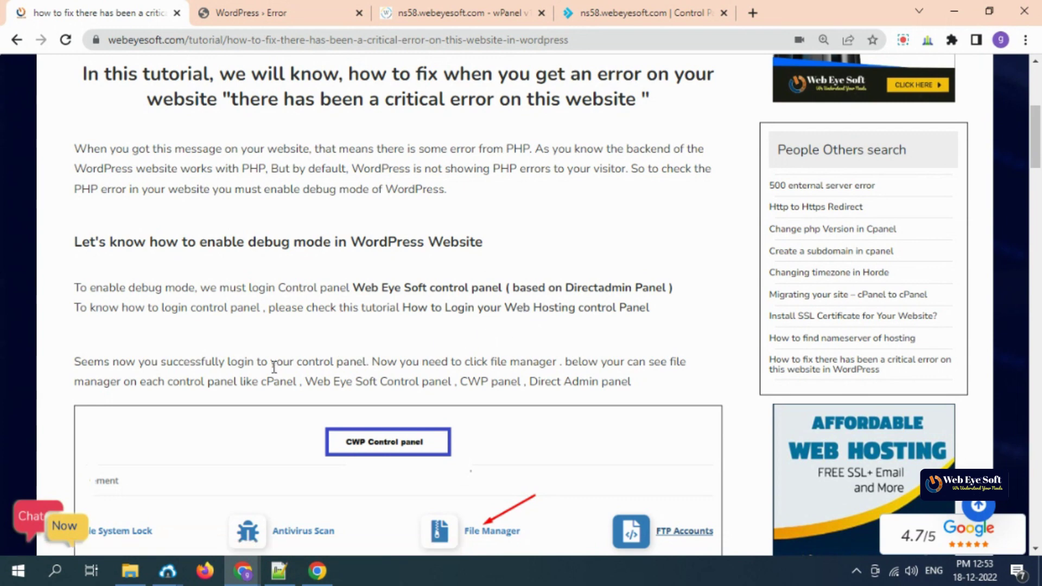
scroll(255, 363, "down", 3)
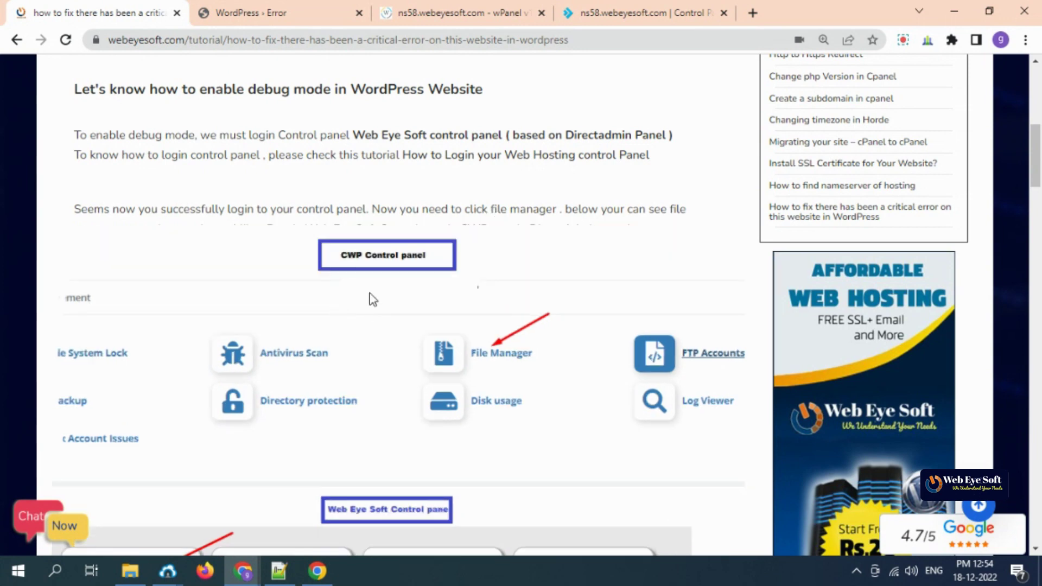
Step: Scroll through the File Manager screenshots for CWP, Web Eye Soft, cPanel and DirectAdmin
scroll(442, 289, "down", 1)
scroll(441, 287, "down", 4)
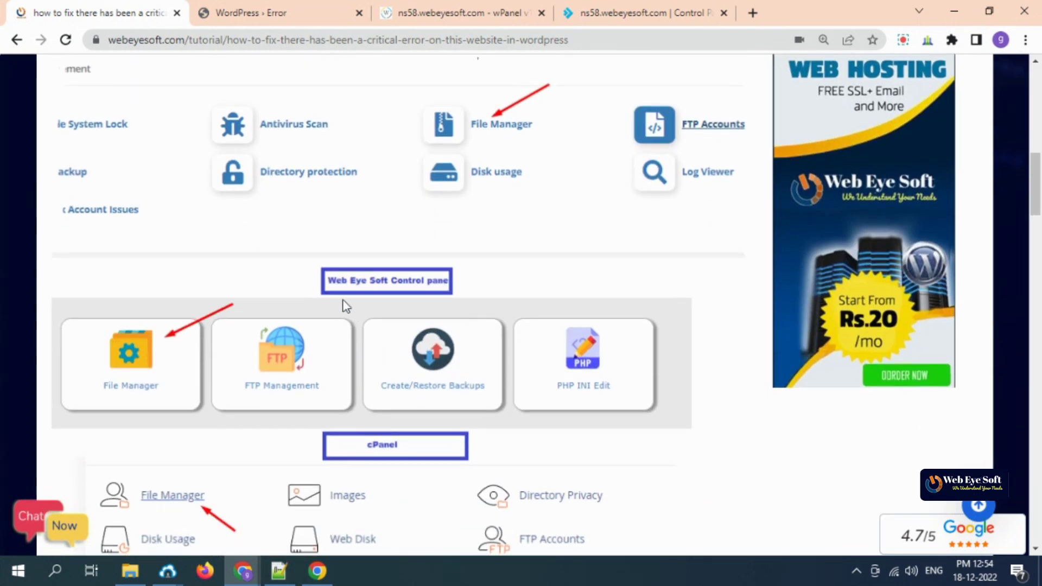
scroll(455, 295, "down", 3)
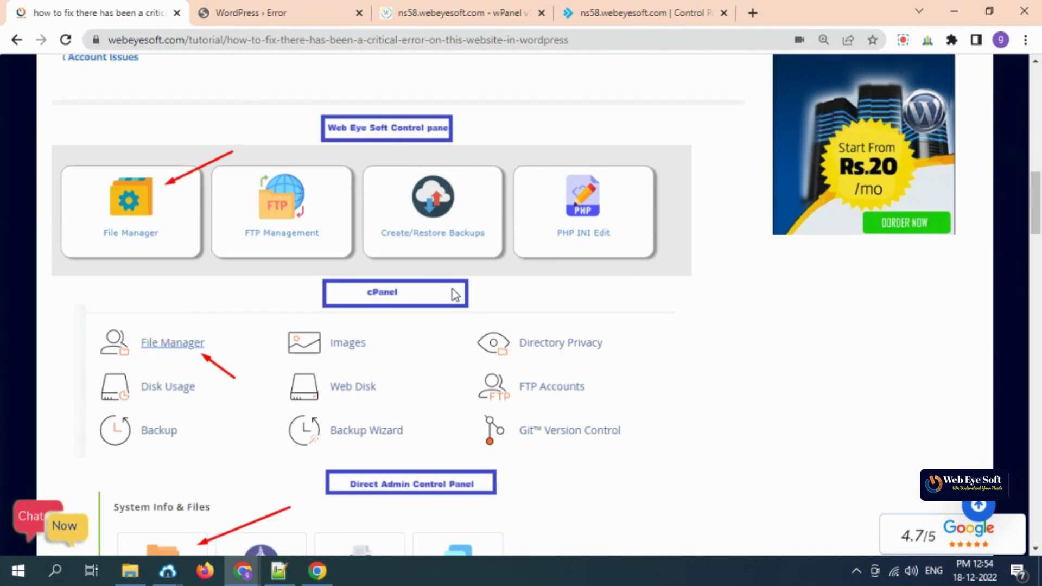
scroll(463, 364, "down", 3)
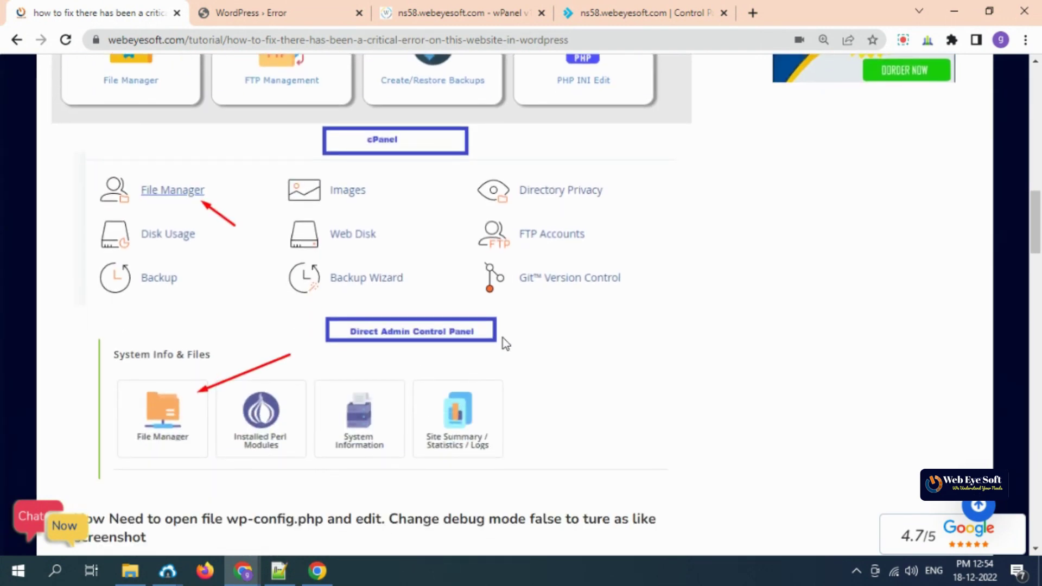
scroll(502, 337, "up", 13)
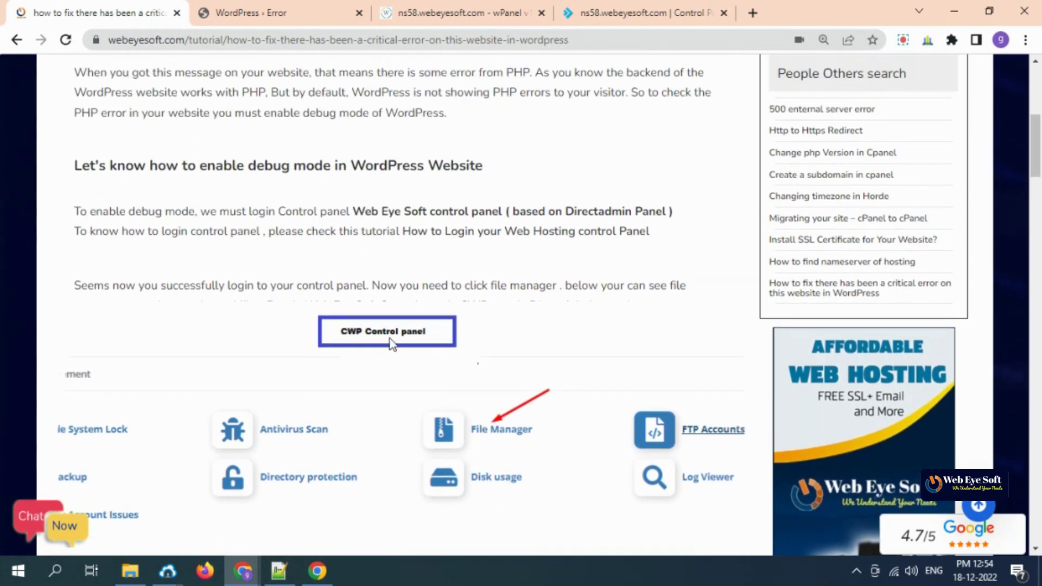
scroll(441, 309, "down", 3)
scroll(432, 297, "down", 7)
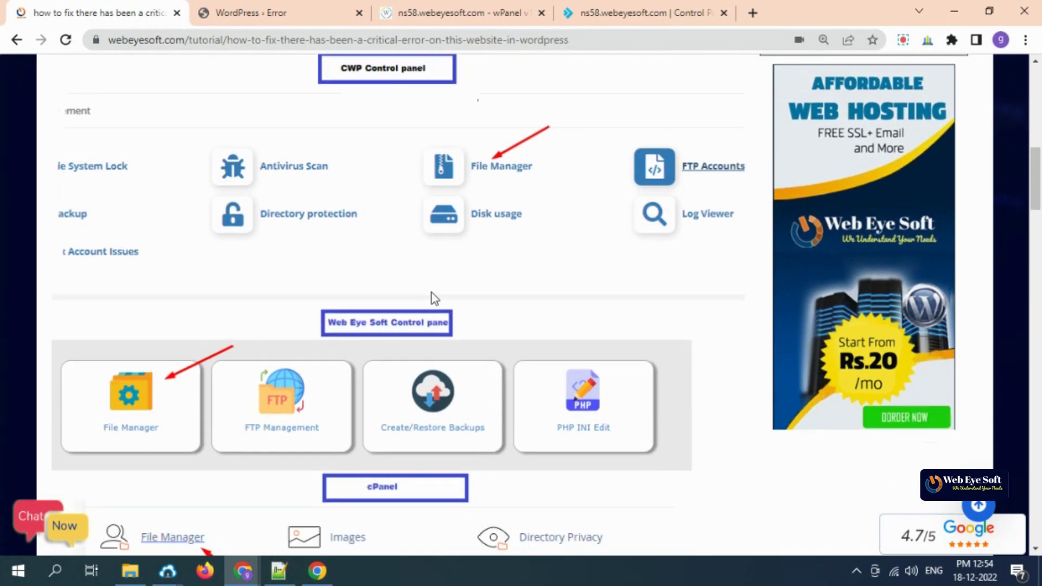
scroll(438, 300, "up", 3)
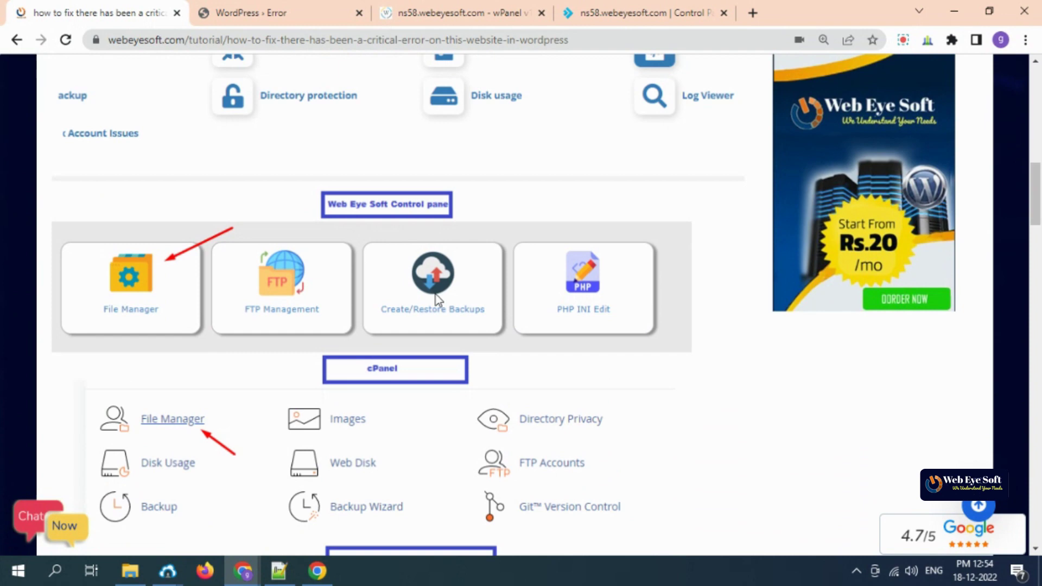
scroll(332, 296, "up", 3)
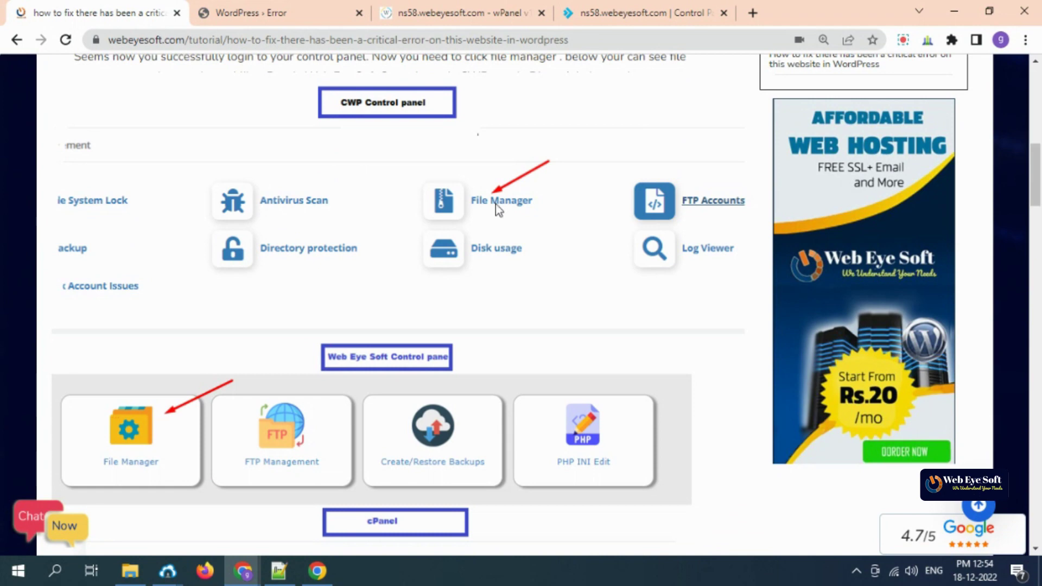
scroll(450, 331, "down", 5)
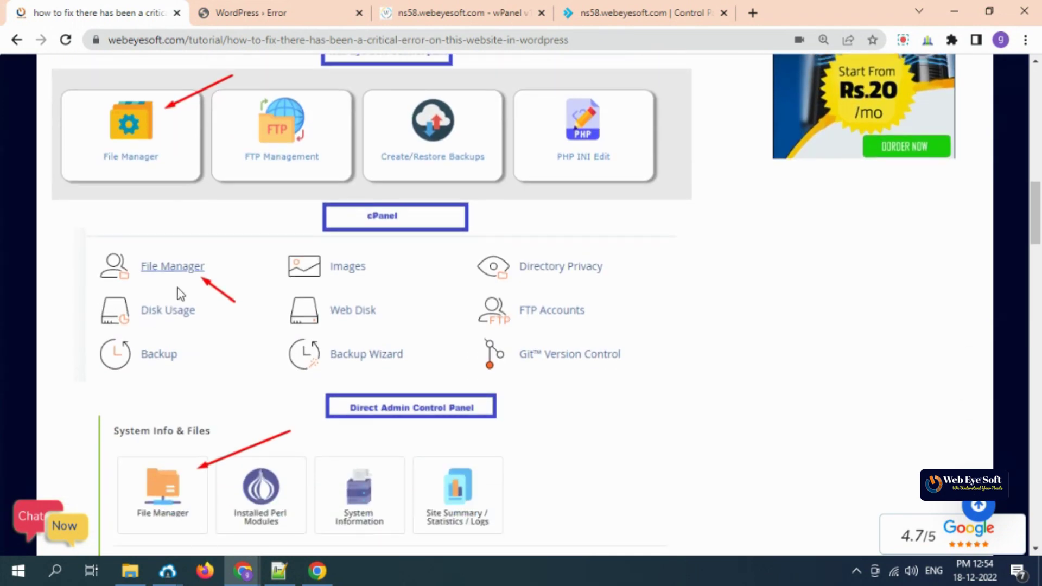
scroll(239, 434, "down", 1)
scroll(245, 439, "down", 1)
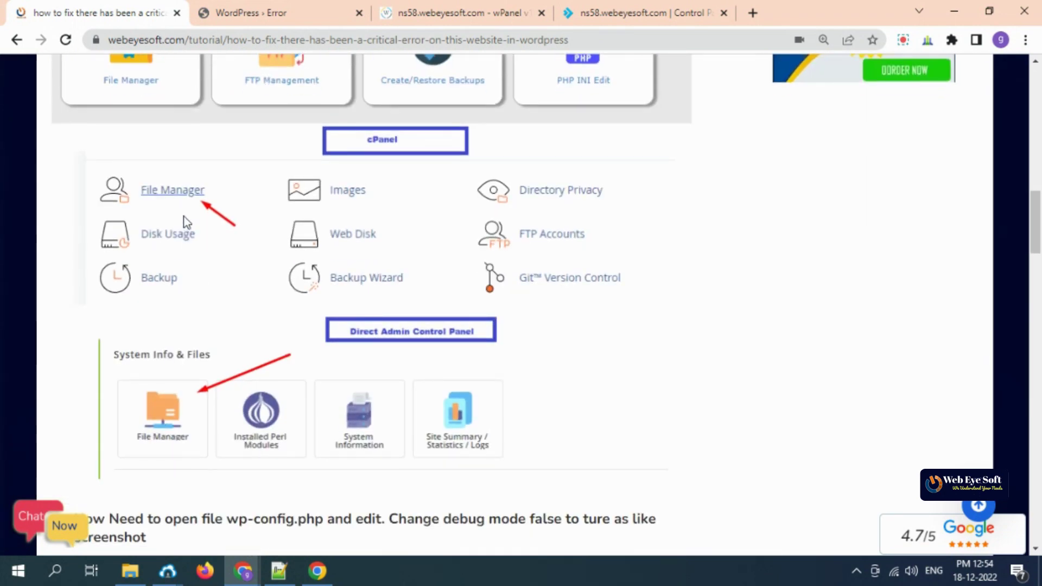
scroll(184, 216, "up", 3)
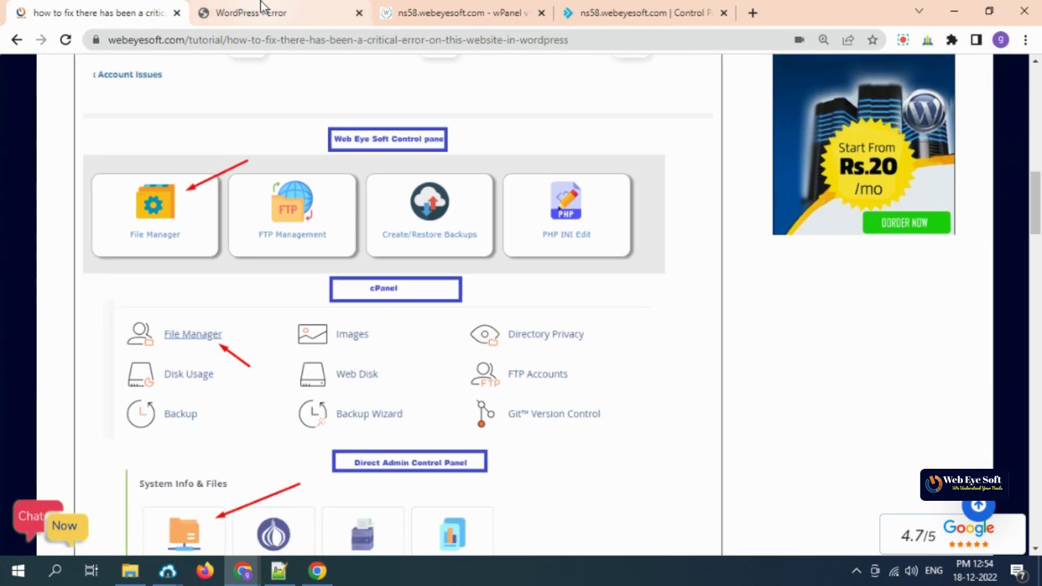
Step: Switch to the wPanel dashboard and open the hosting account's File Manager
left_click(477, 11)
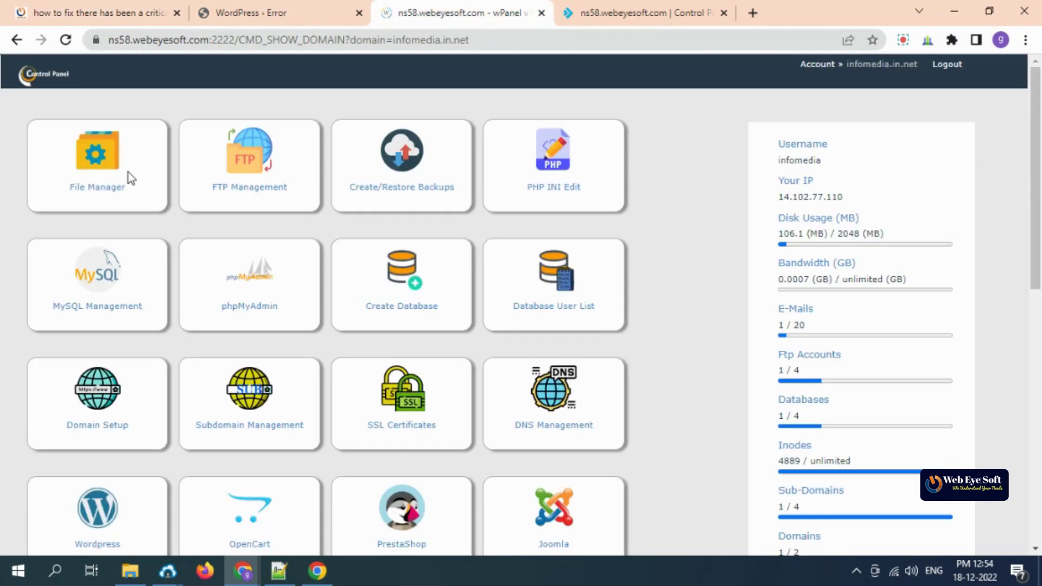
left_click(128, 171)
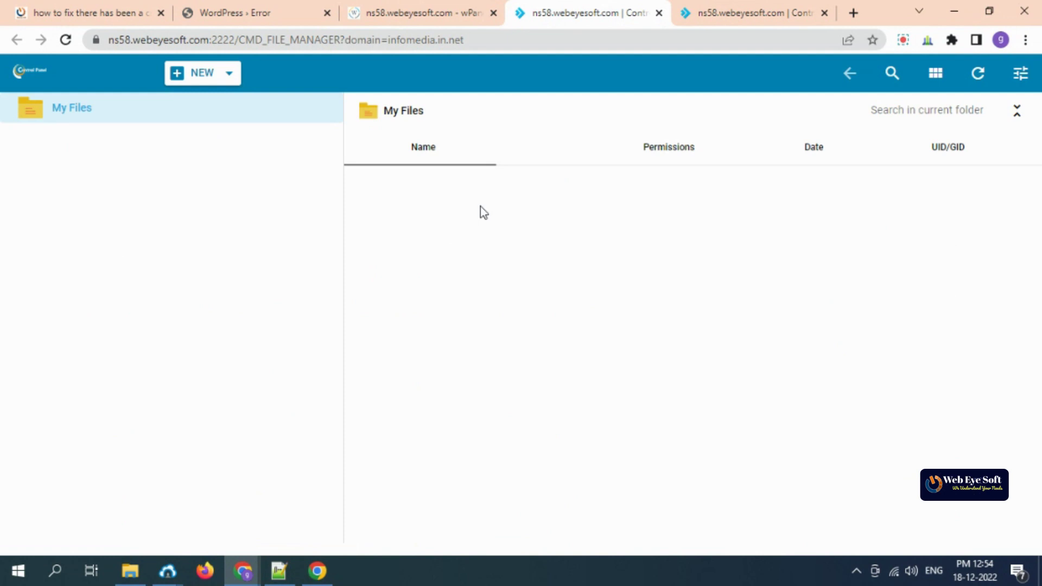
scroll(458, 360, "down", 4)
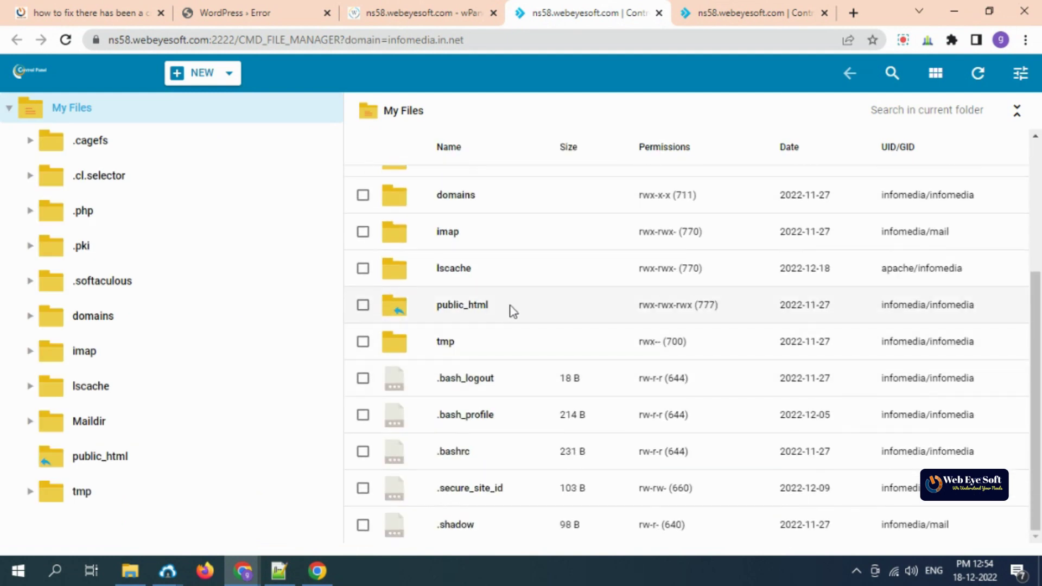
Step: Browse to domains > infomedia.in.net > public_html > datest > wp and scroll to wp-config.php
double_click(508, 194)
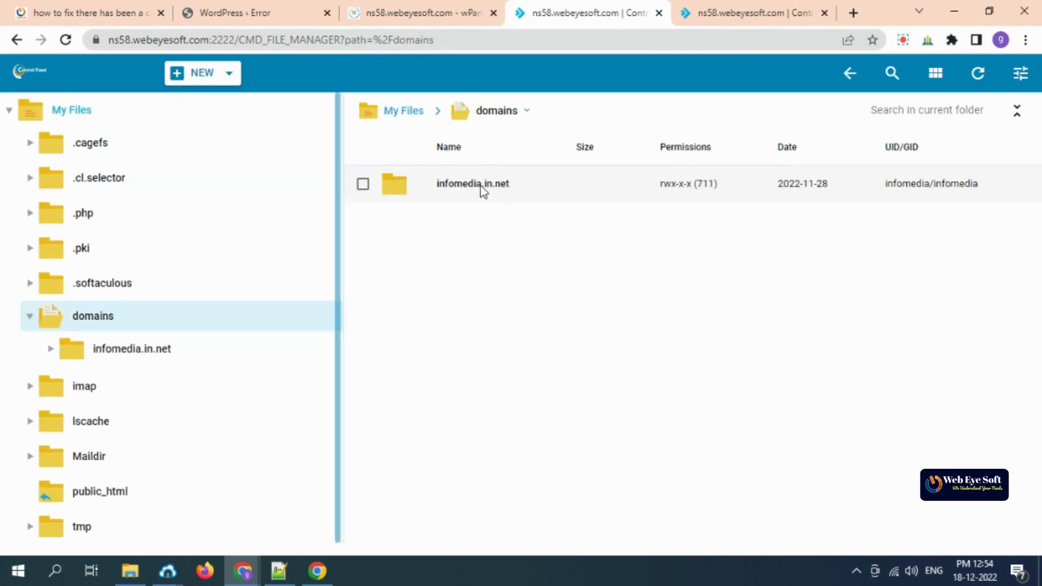
double_click(530, 191)
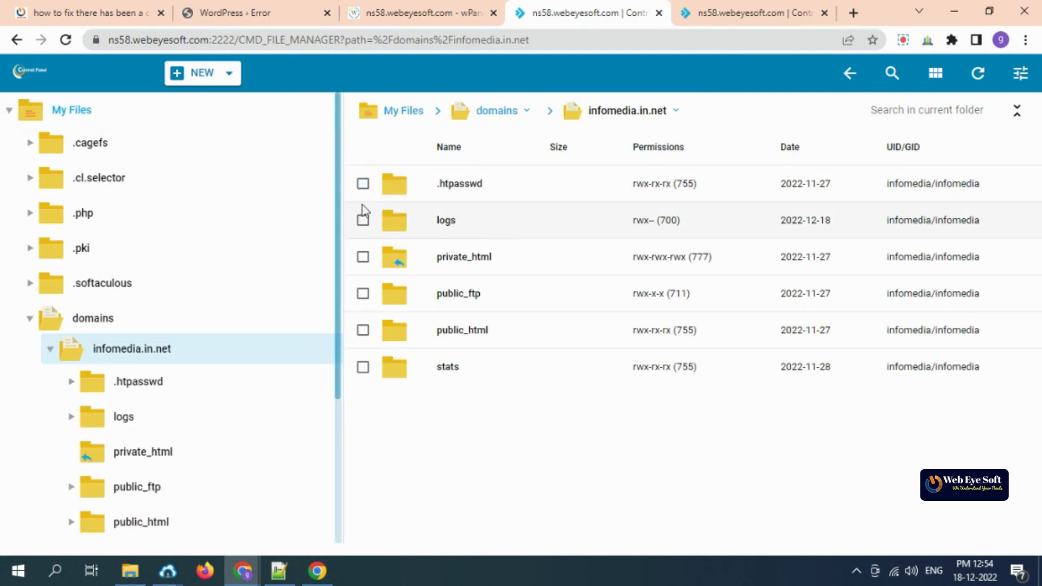
double_click(513, 330)
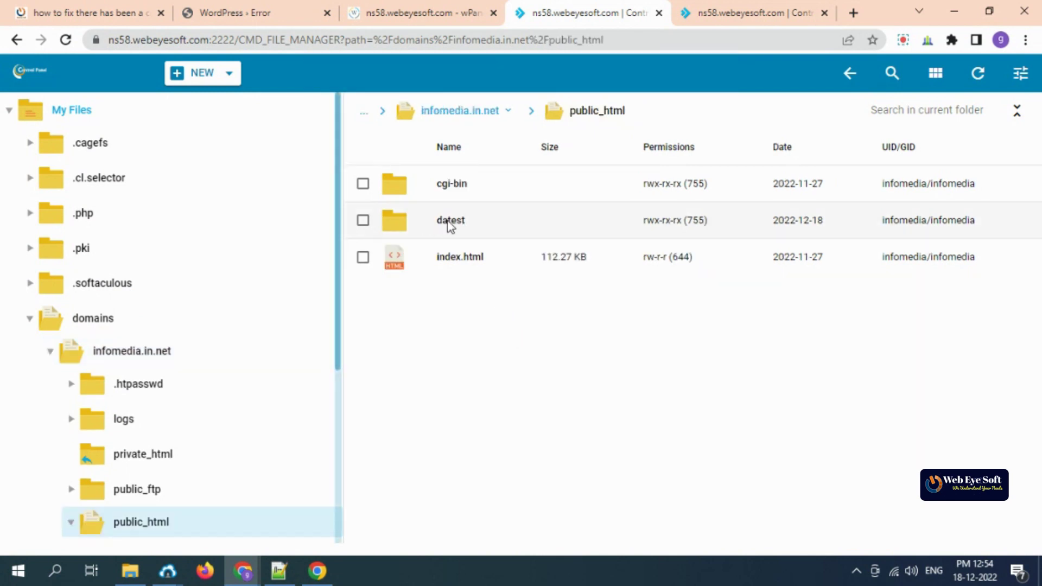
double_click(520, 221)
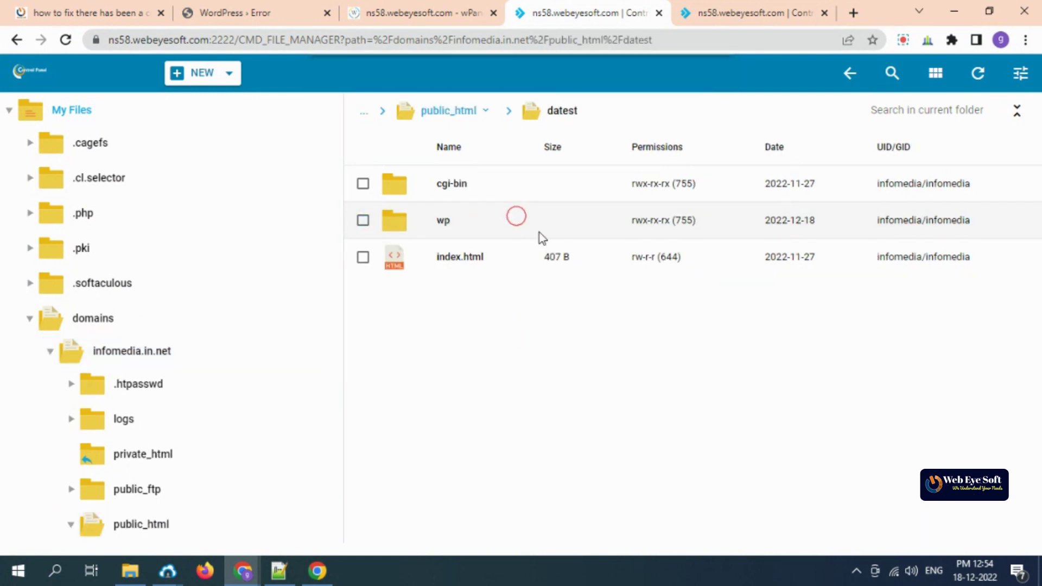
double_click(464, 222)
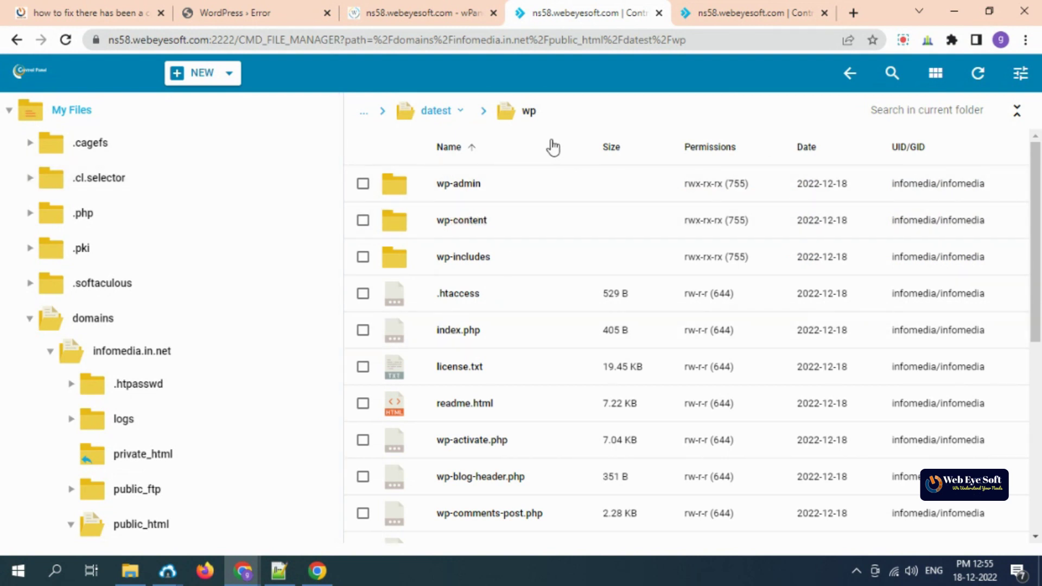
scroll(564, 231, "down", 2)
scroll(565, 234, "down", 2)
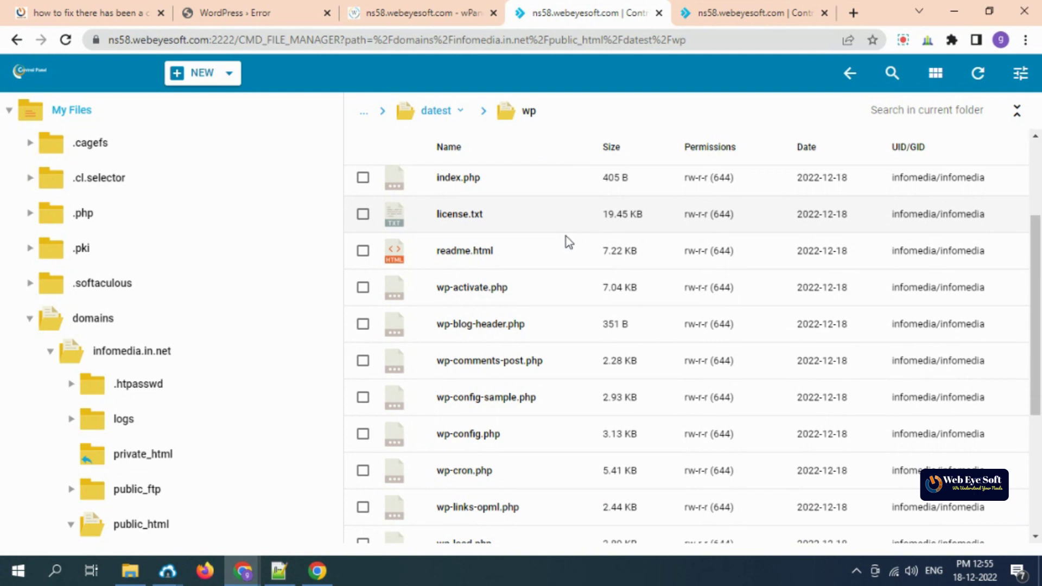
scroll(566, 236, "down", 2)
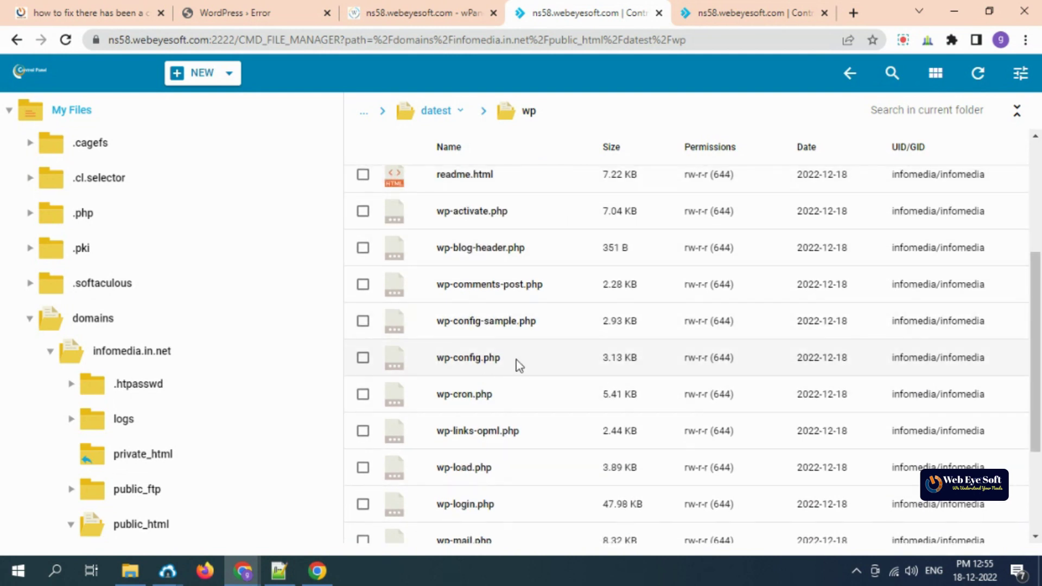
Step: Open wp-config.php in the editor and select the false value of WP_DEBUG on line 82
right_click(487, 357)
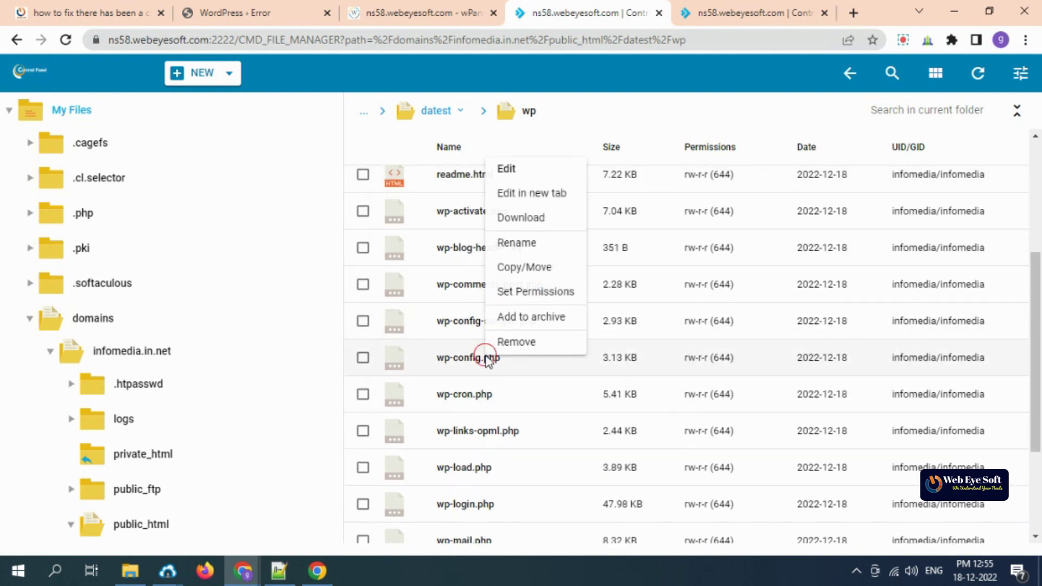
left_click(516, 176)
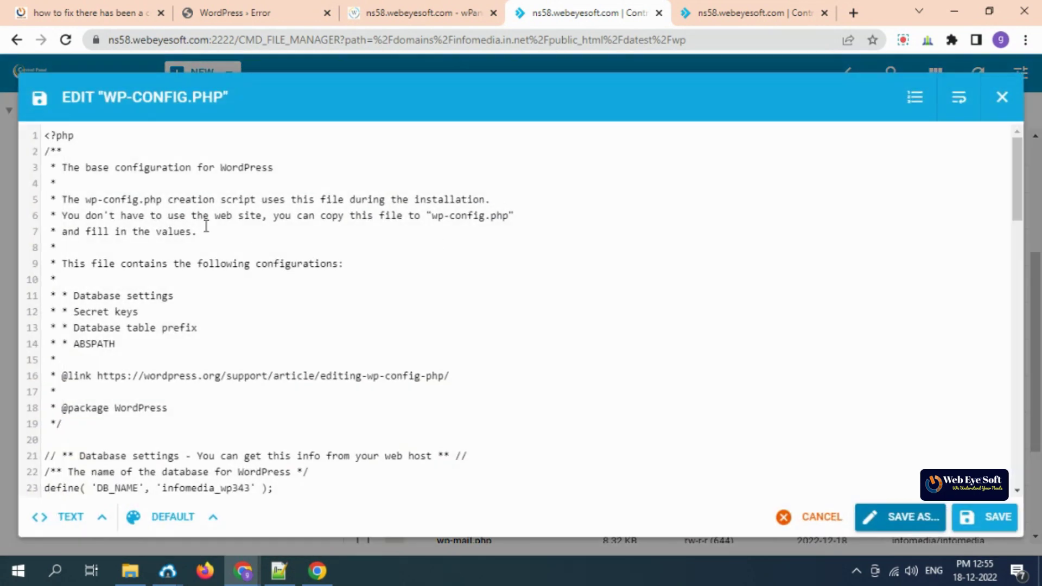
scroll(147, 188, "down", 8)
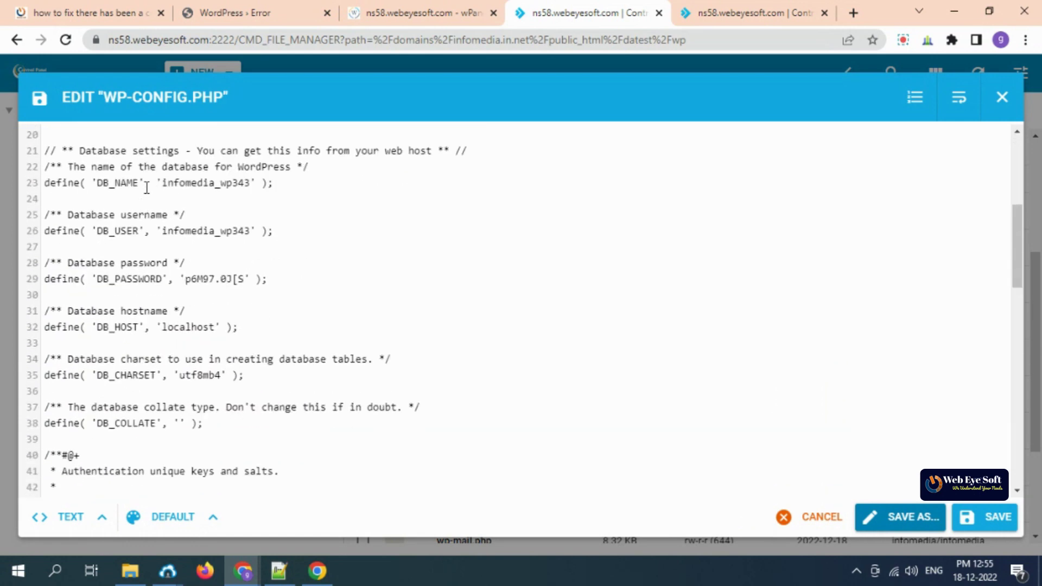
scroll(147, 187, "down", 6)
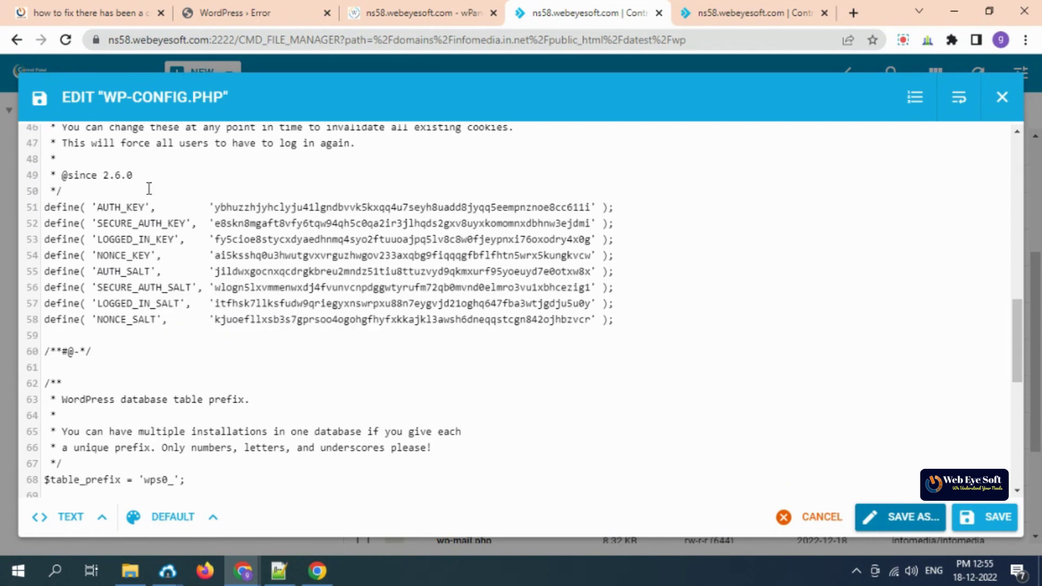
scroll(148, 188, "down", 7)
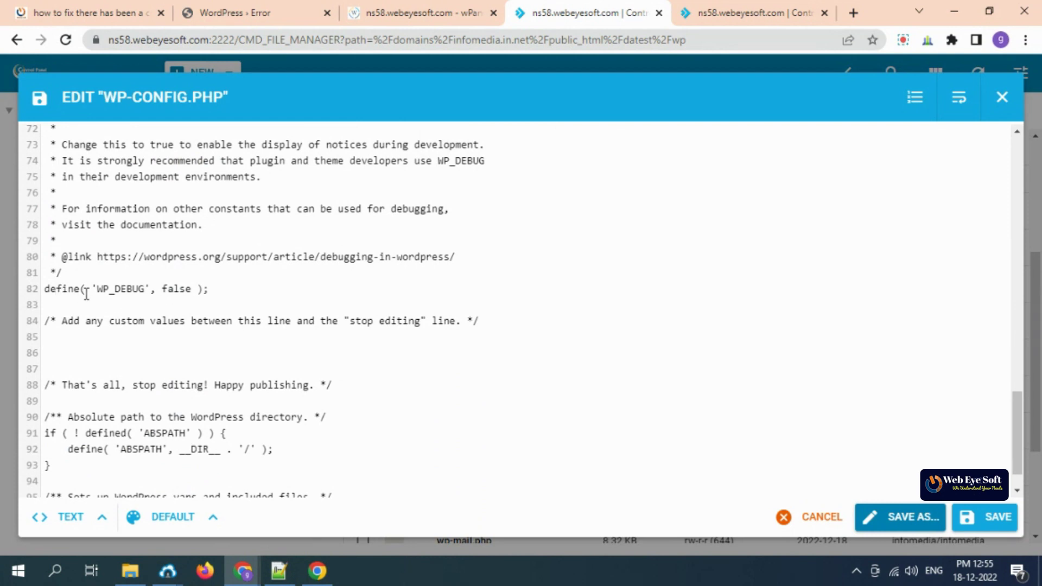
double_click(177, 289)
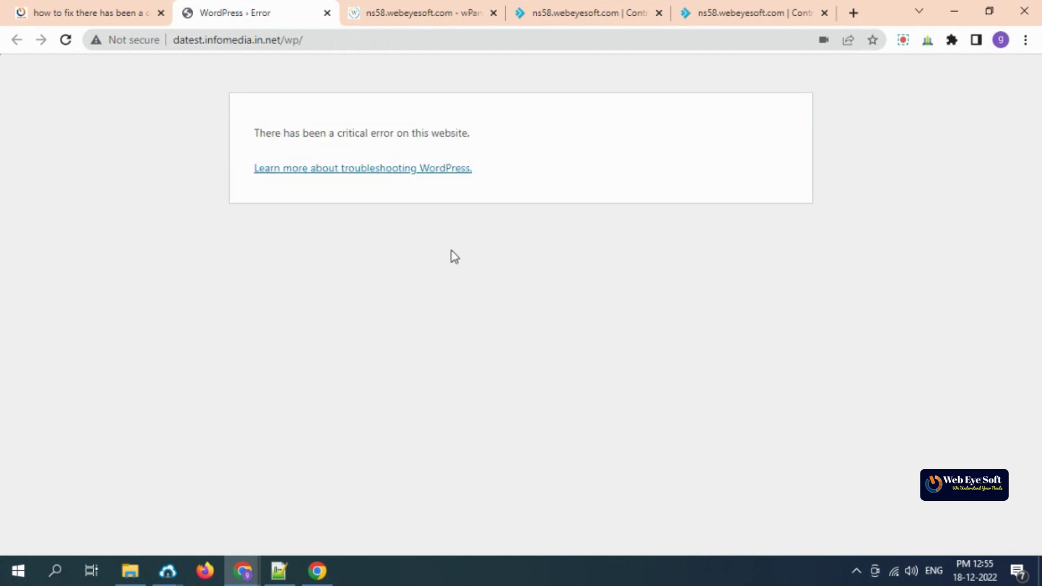
left_click_drag(235, 135, 512, 154)
left_click(586, 12)
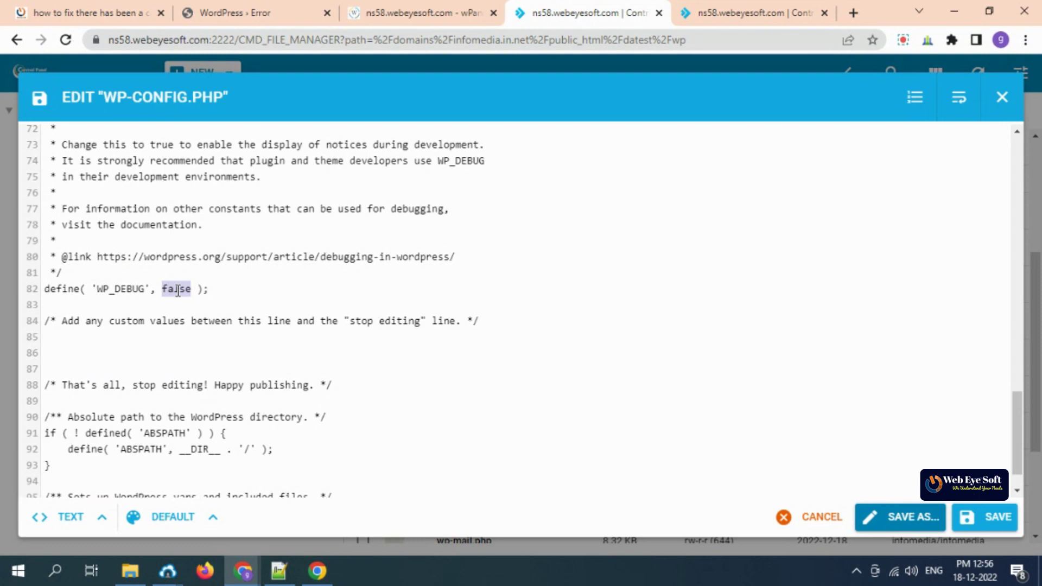
Step: Replace false with 'ture' in the WP_DEBUG define, save wp-config.php, and return to the error tab
type("ture")
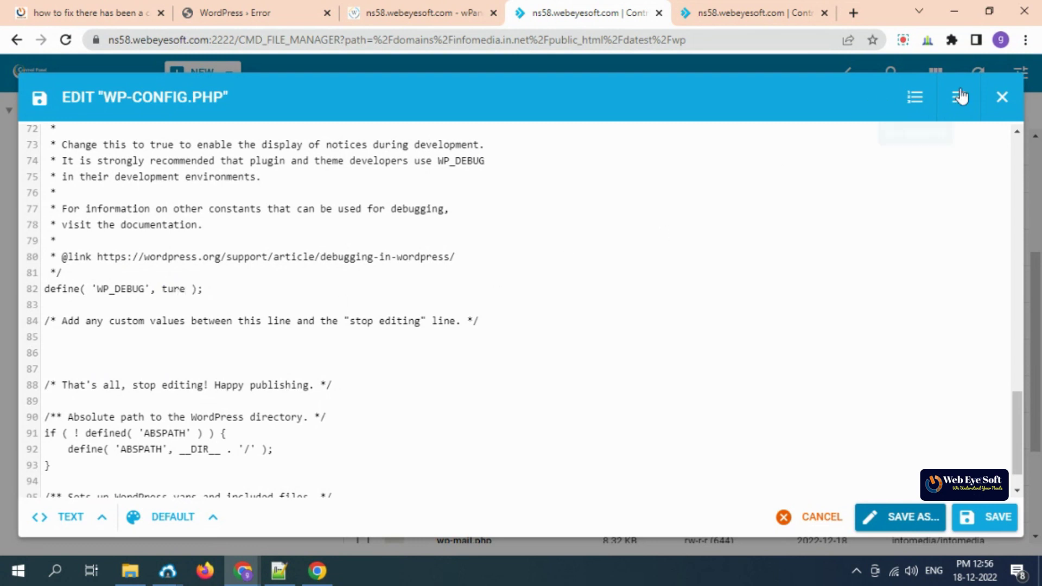
left_click(977, 524)
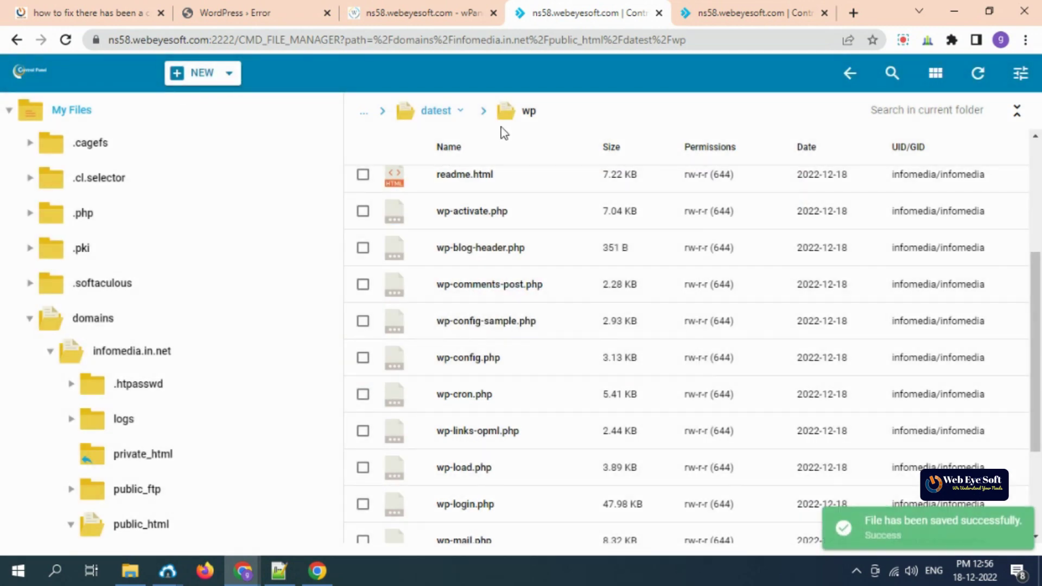
left_click(262, 9)
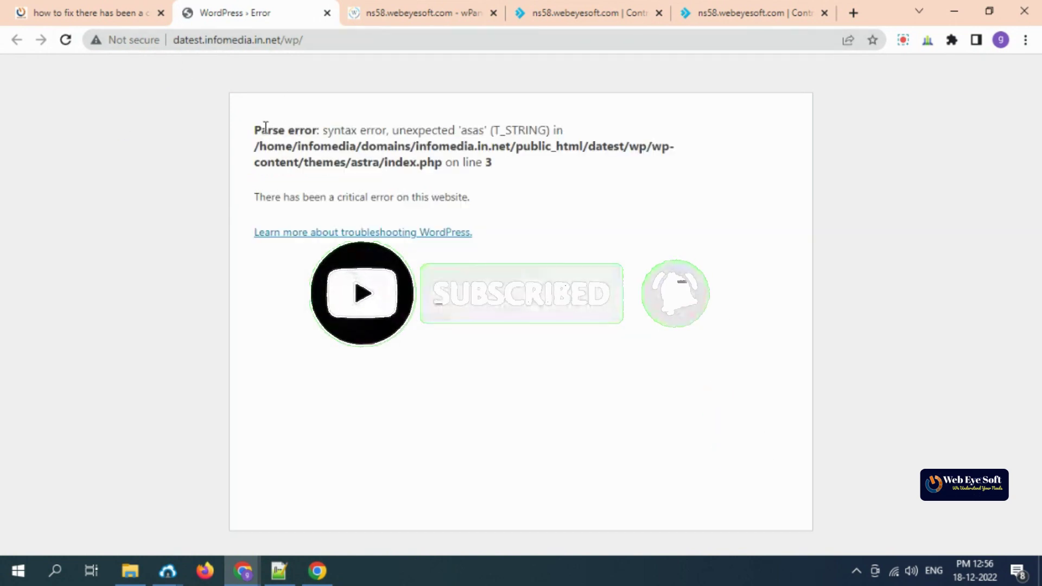
Step: Highlight the parse error message, the unexpected word 'asas', and parts of the file path
left_click_drag(254, 130, 488, 131)
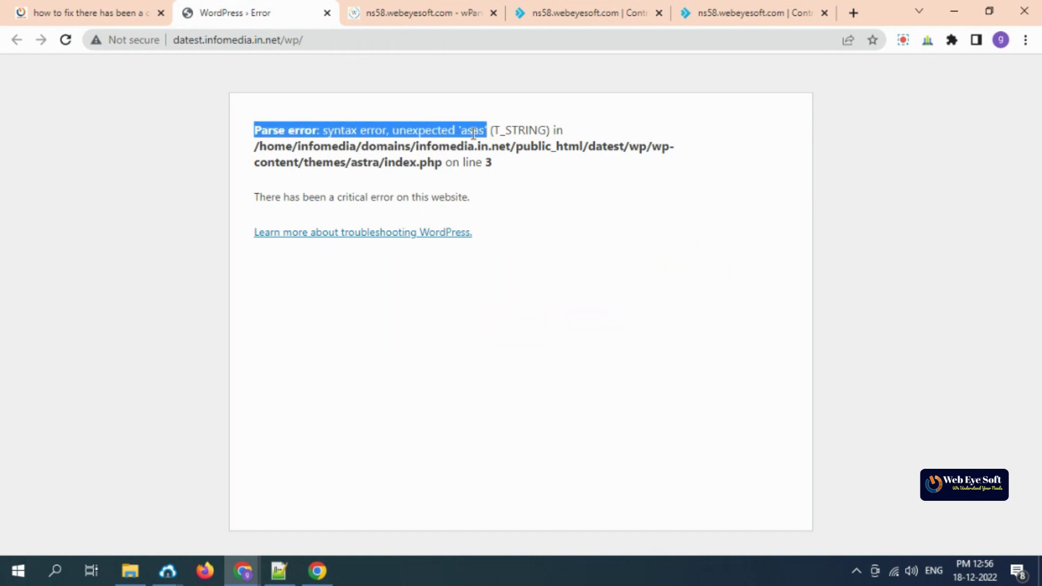
double_click(472, 130)
left_click_drag(318, 146, 370, 146)
left_click(302, 146)
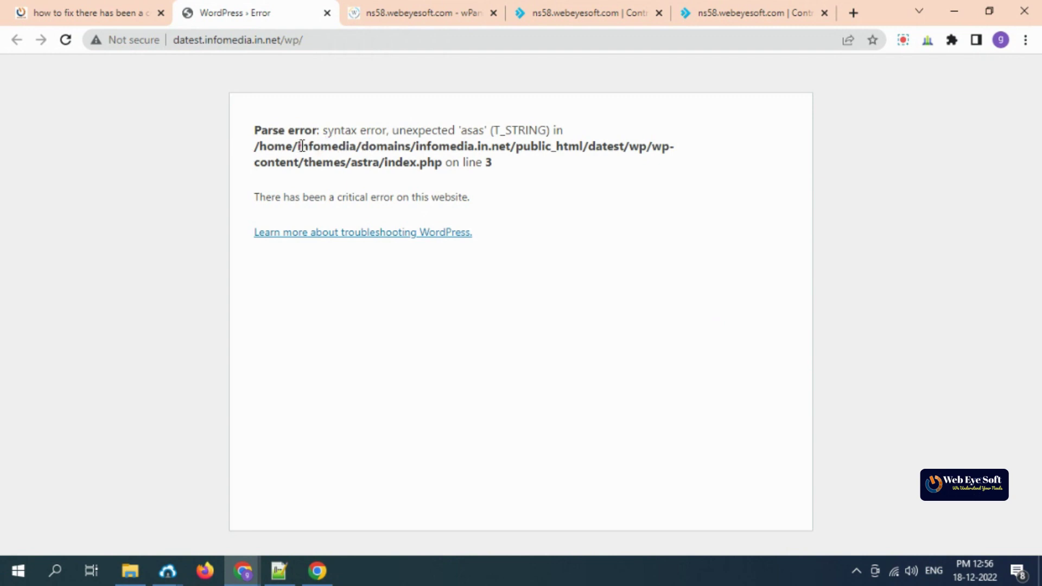
double_click(339, 146)
double_click(374, 146)
double_click(445, 147)
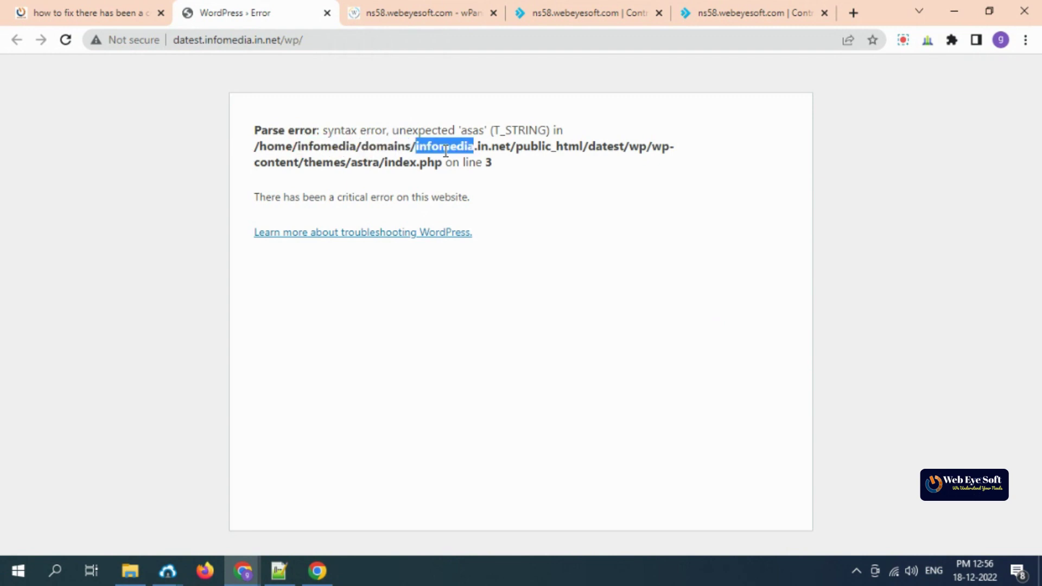
left_click(575, 148)
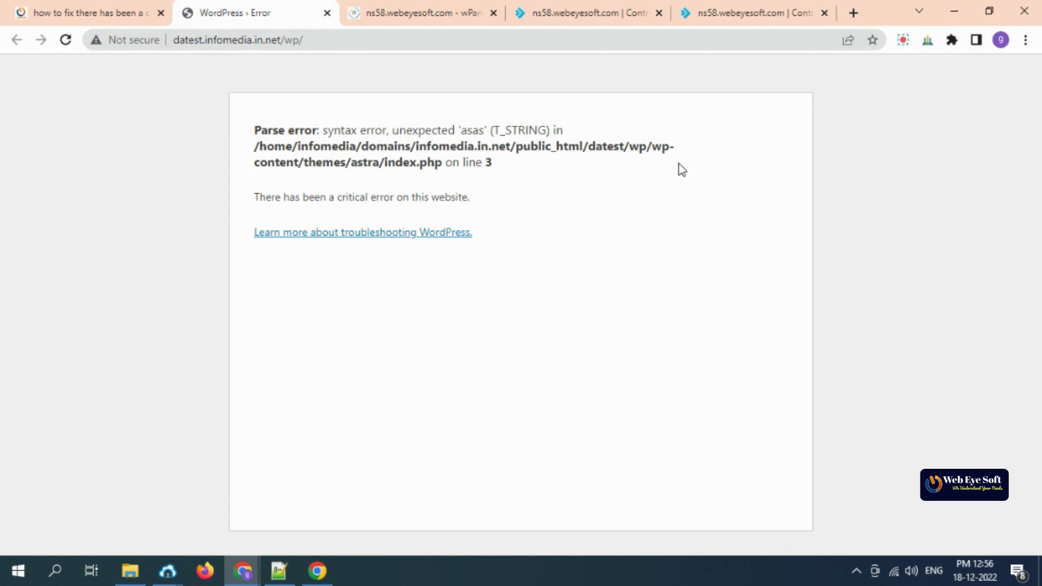
Step: Highlight wp-content/themes/astra/index.php on line 3, picking out the themes and astra folders
left_click_drag(654, 148, 379, 162)
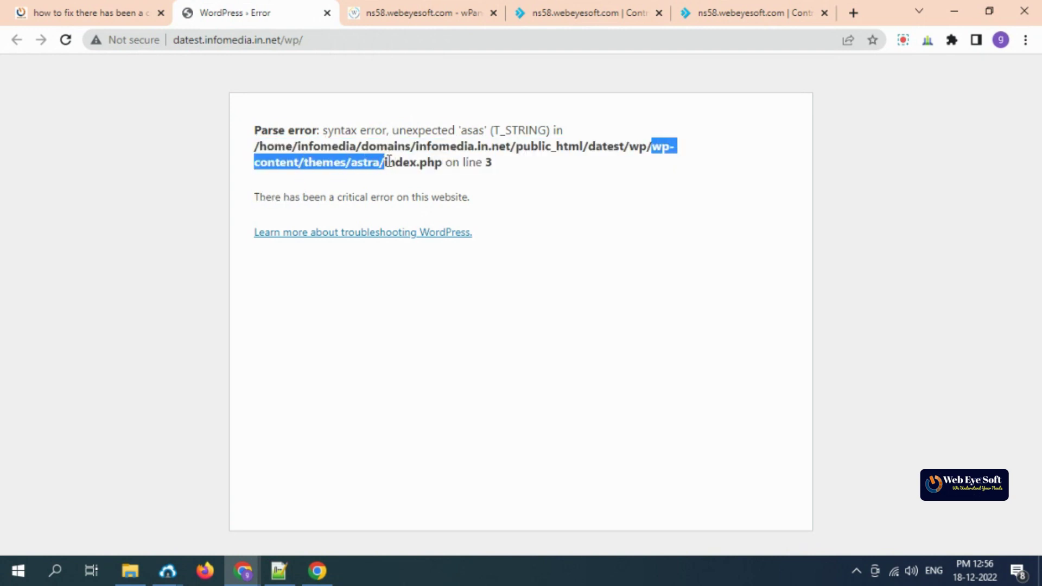
double_click(414, 161)
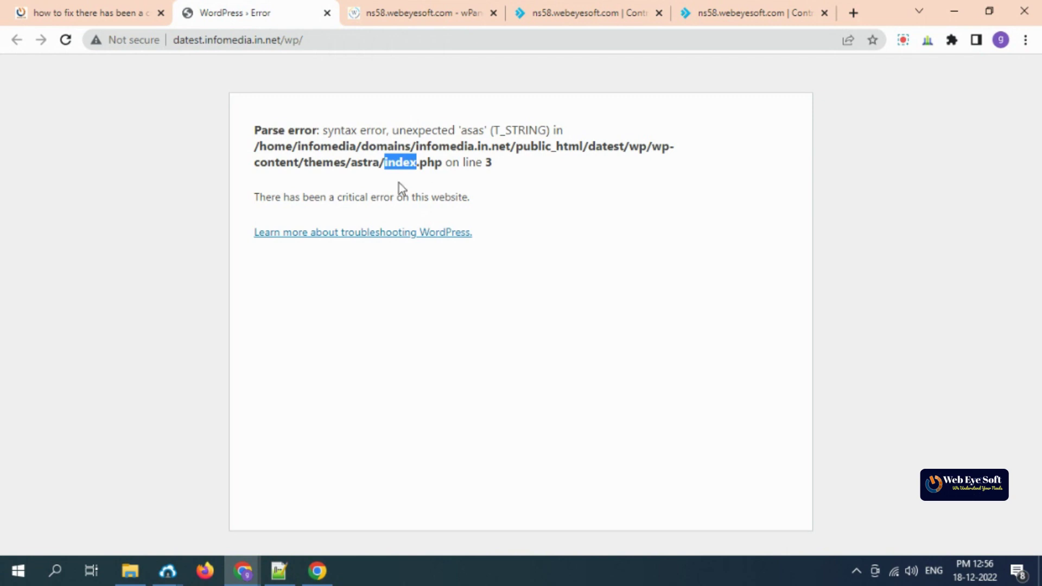
left_click_drag(346, 163, 494, 163)
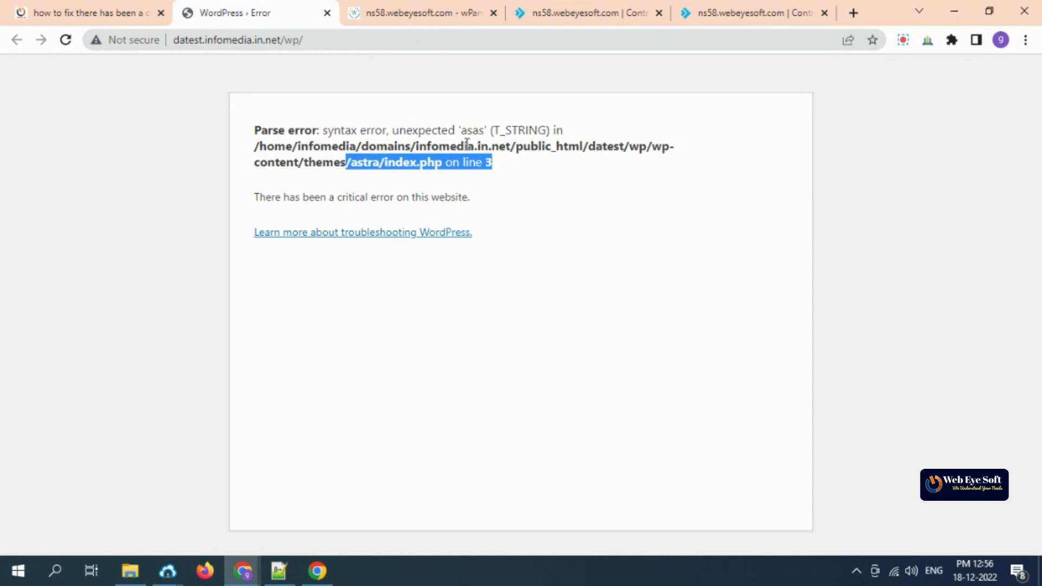
left_click(582, 185)
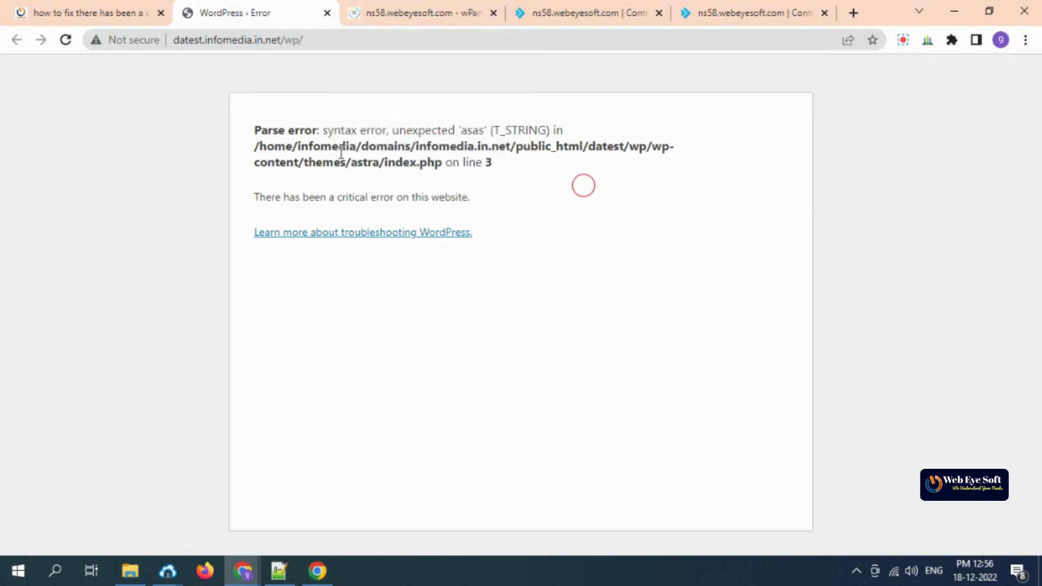
left_click_drag(300, 130, 488, 142)
left_click(516, 215)
double_click(323, 168)
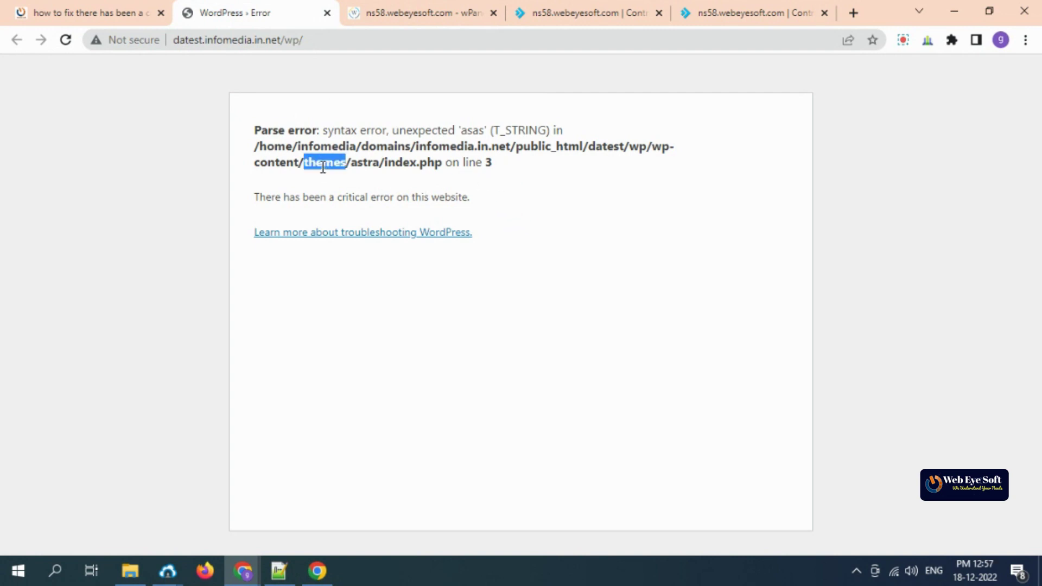
double_click(369, 162)
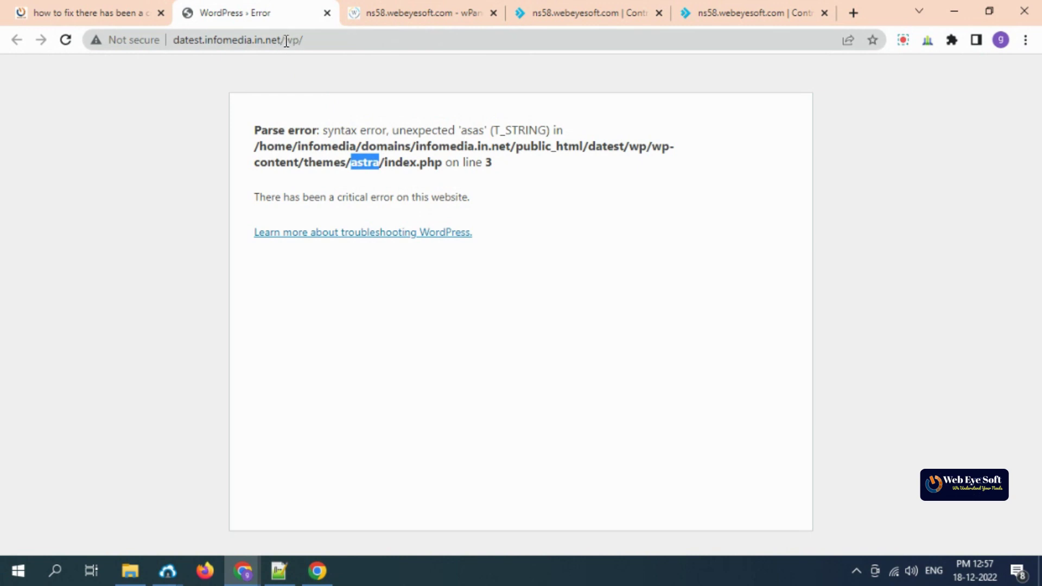
Step: Copy the site address from the address bar
left_click_drag(285, 41, 347, 41)
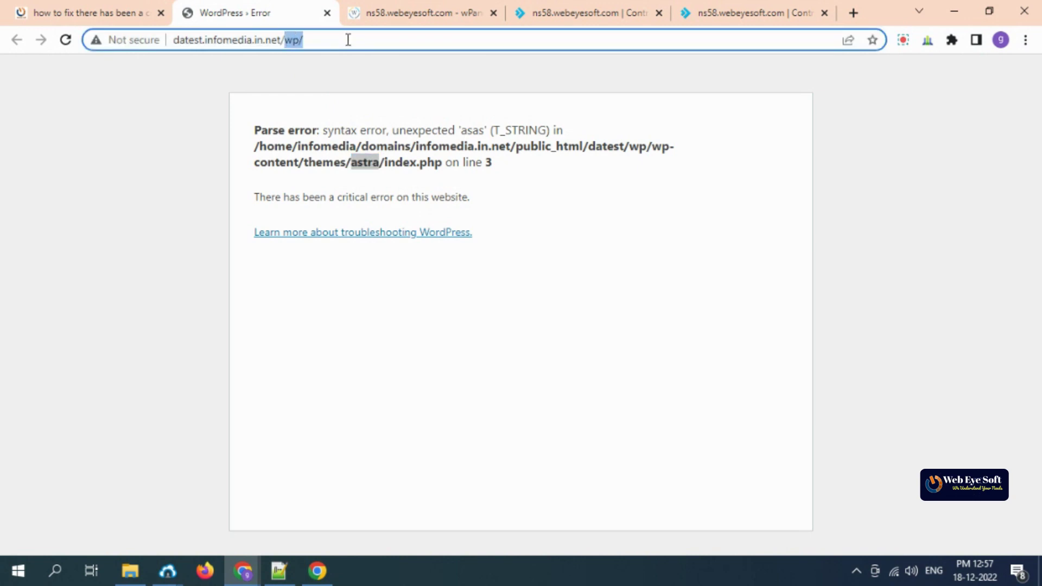
left_click(348, 39)
key("ctrl+a")
key("ctrl+c")
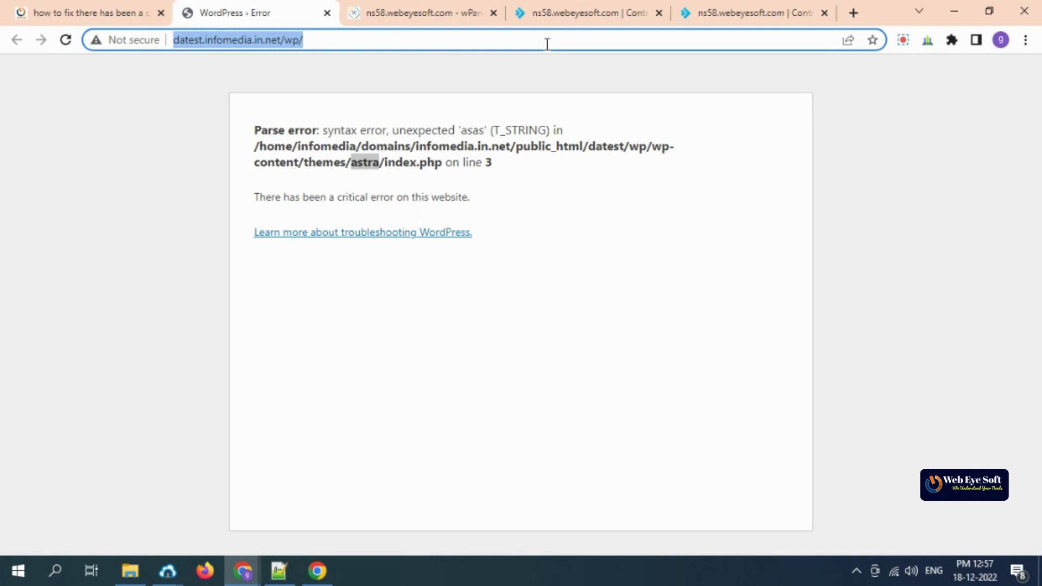
Step: Open the site's wp-admin/ dashboard in a new tab and go to Appearance > Themes
left_click(853, 12)
key("ctrl+v")
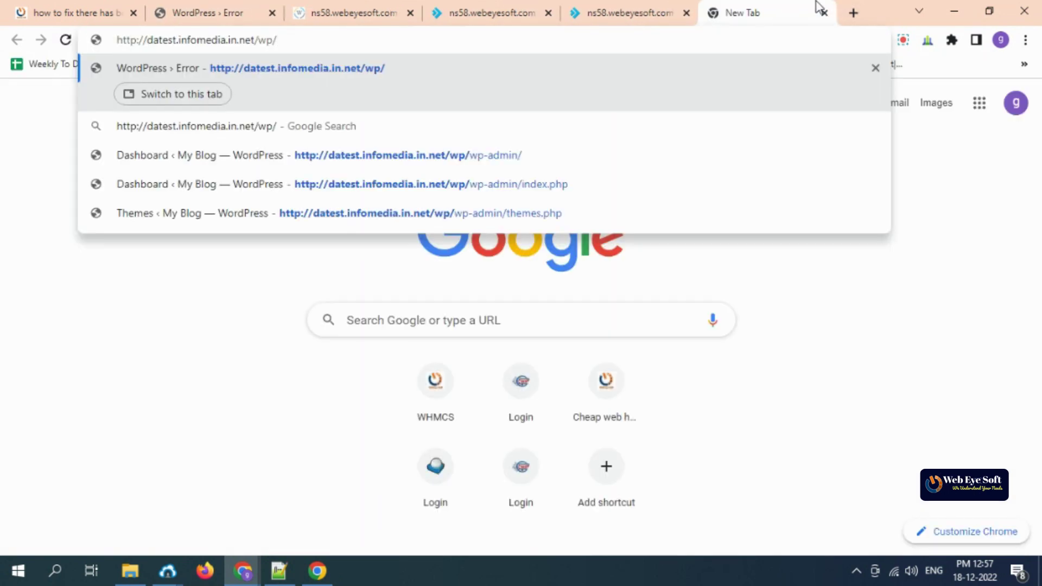
type("wp-ad")
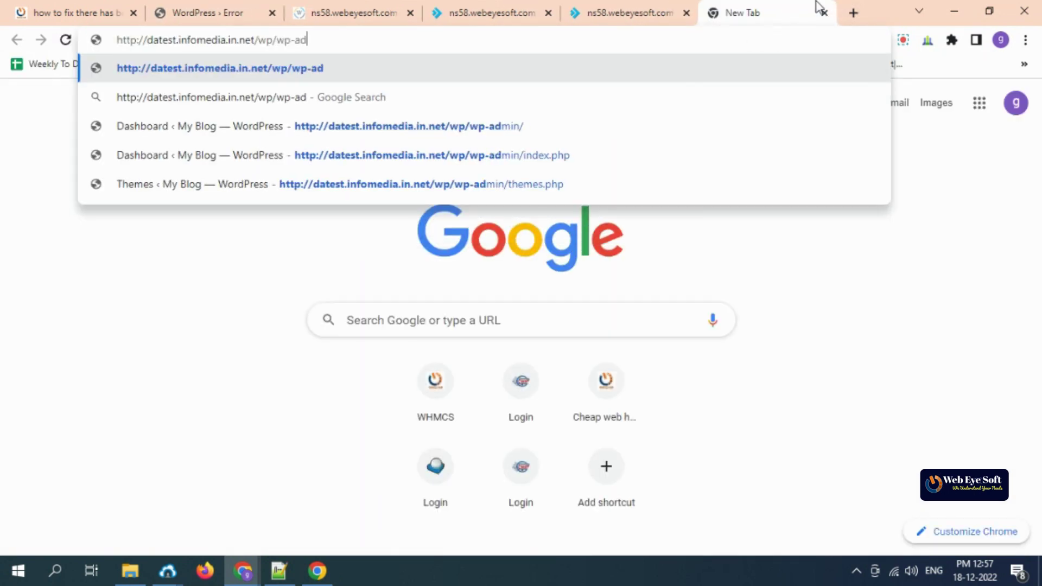
type("min/")
key("Return")
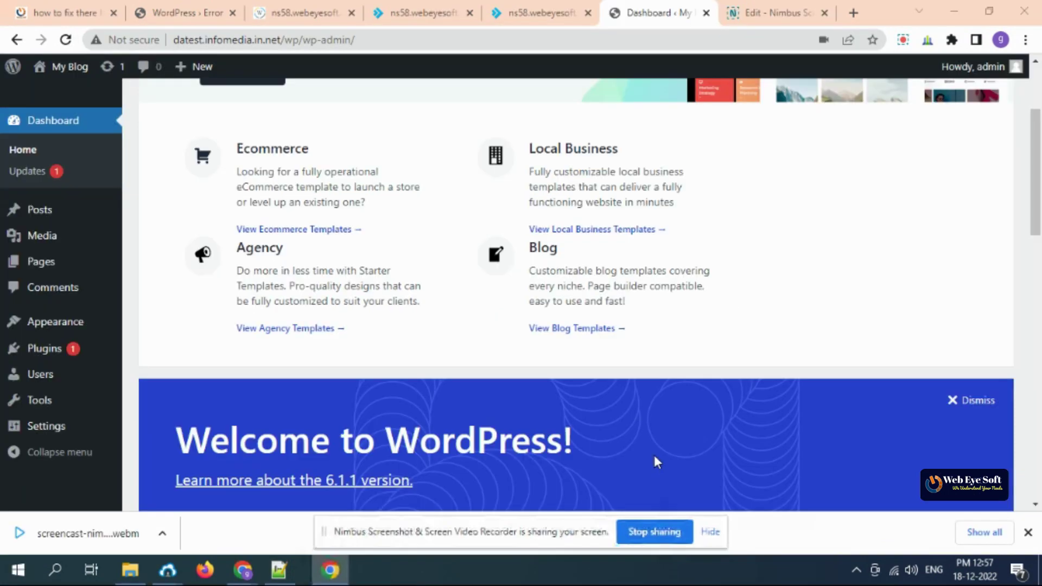
left_click(842, 288)
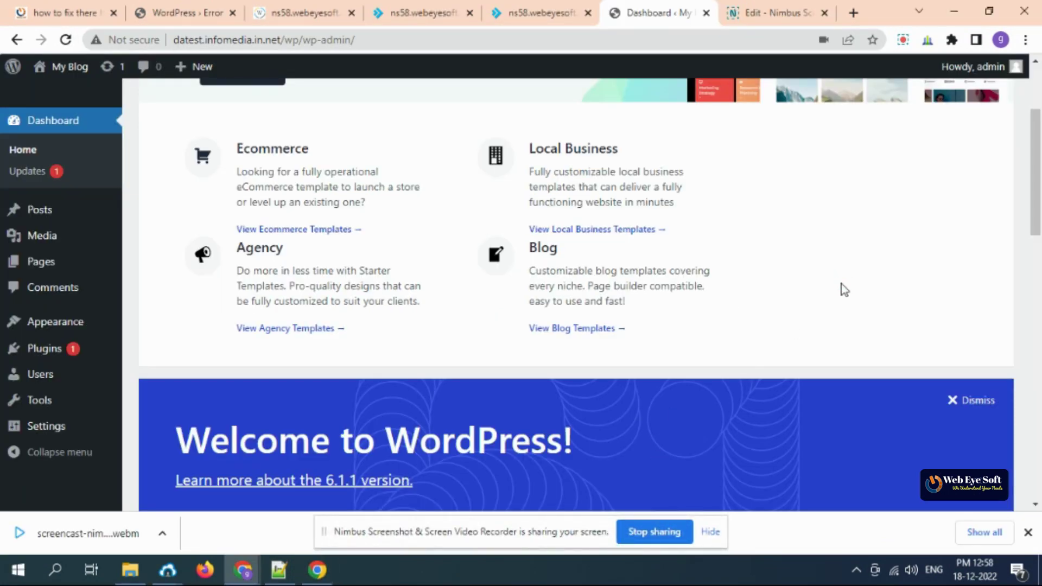
left_click(712, 534)
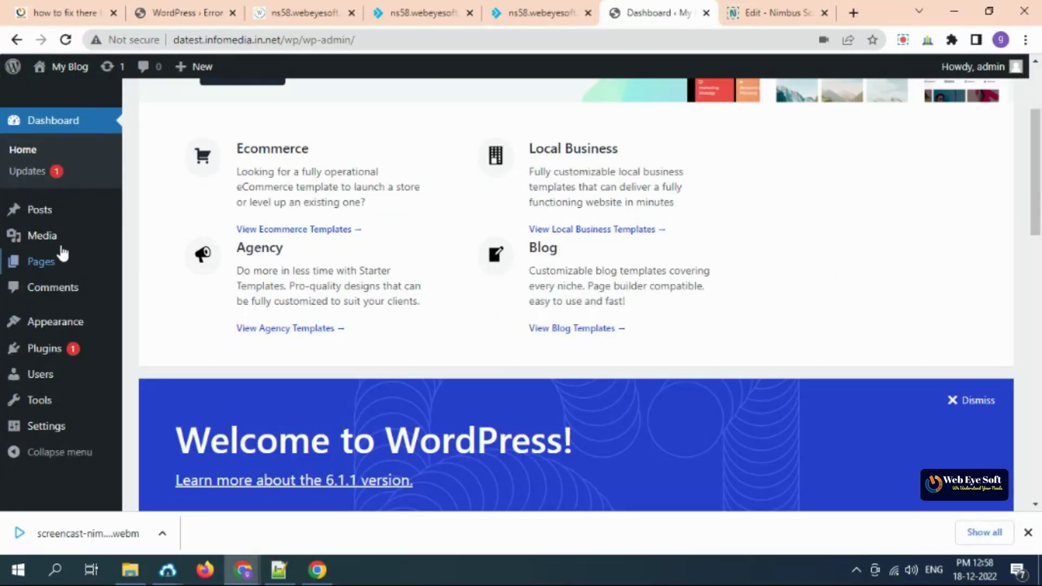
mouse_move(54, 325)
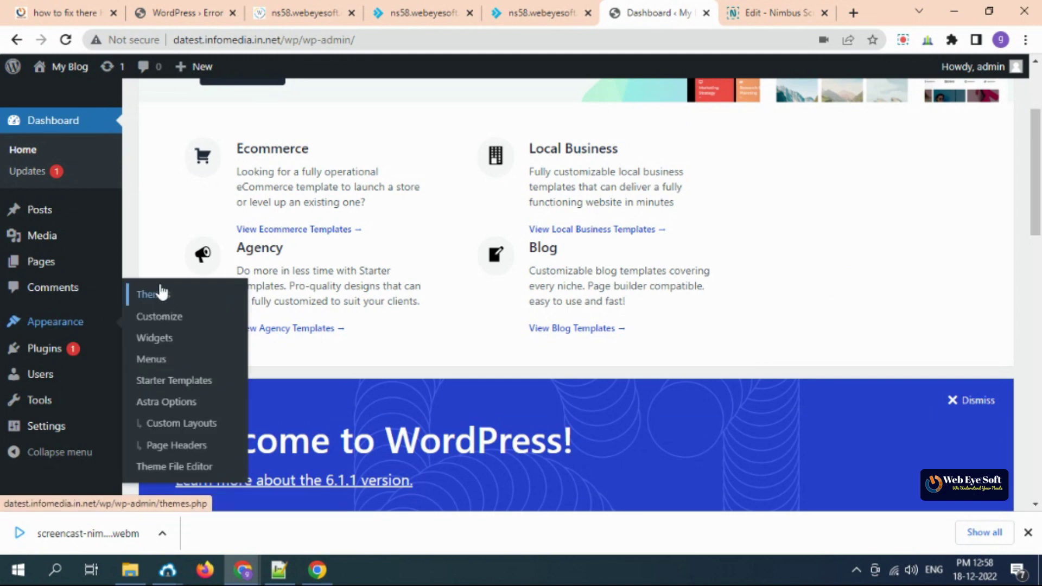
left_click(161, 293)
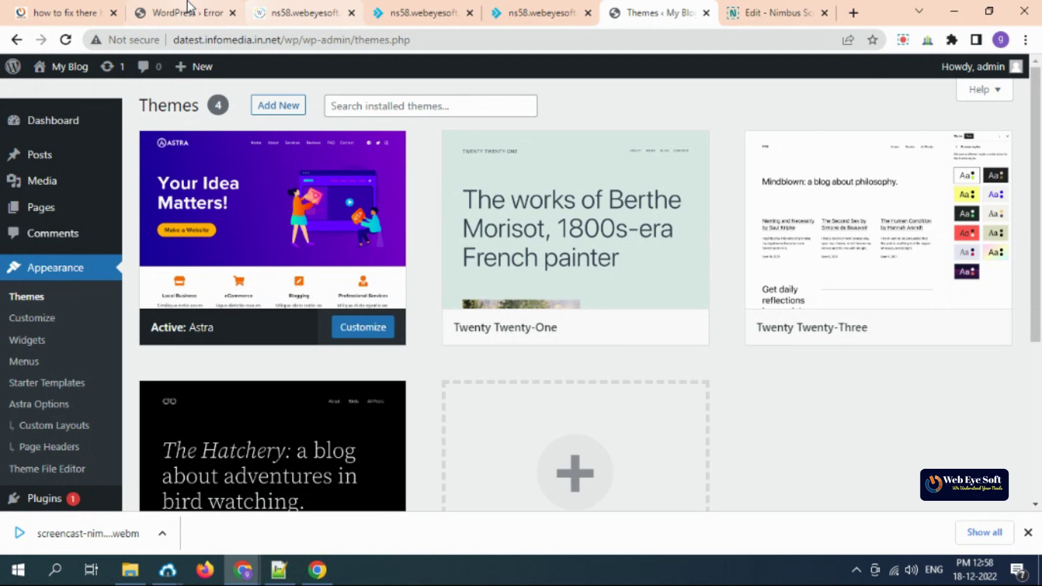
Step: Pick out 'astra' from the error's file path and search the Themes page for it
left_click(188, 9)
left_click(381, 162)
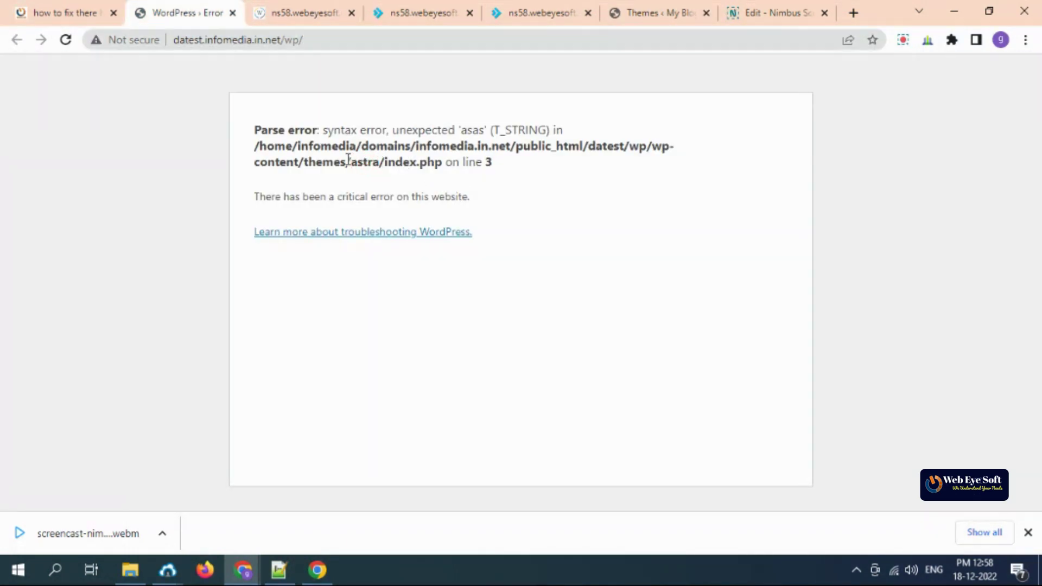
left_click_drag(347, 161, 400, 174)
double_click(371, 161)
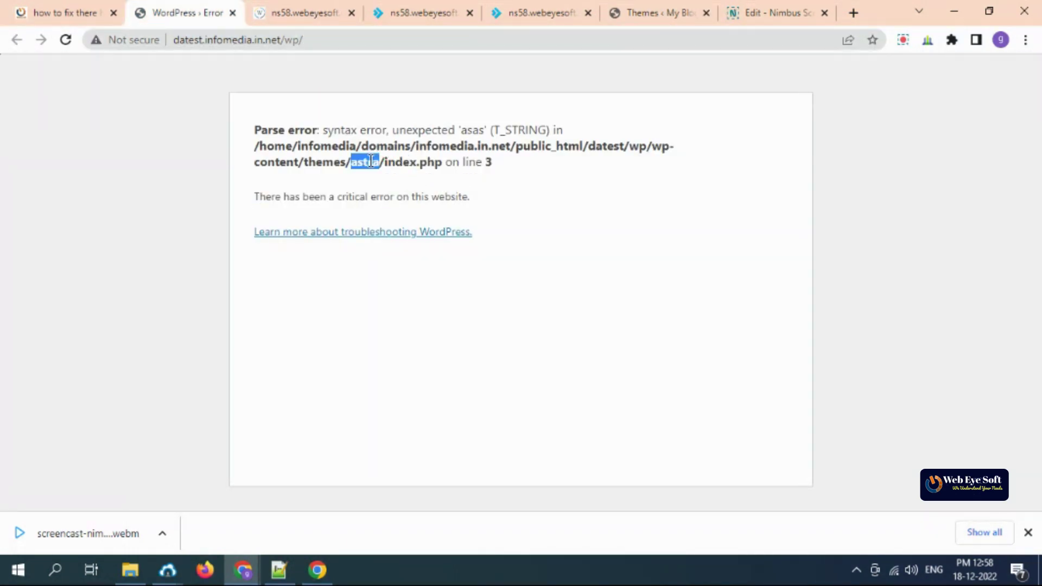
left_click(654, 8)
mouse_move(242, 175)
key("ctrl+f")
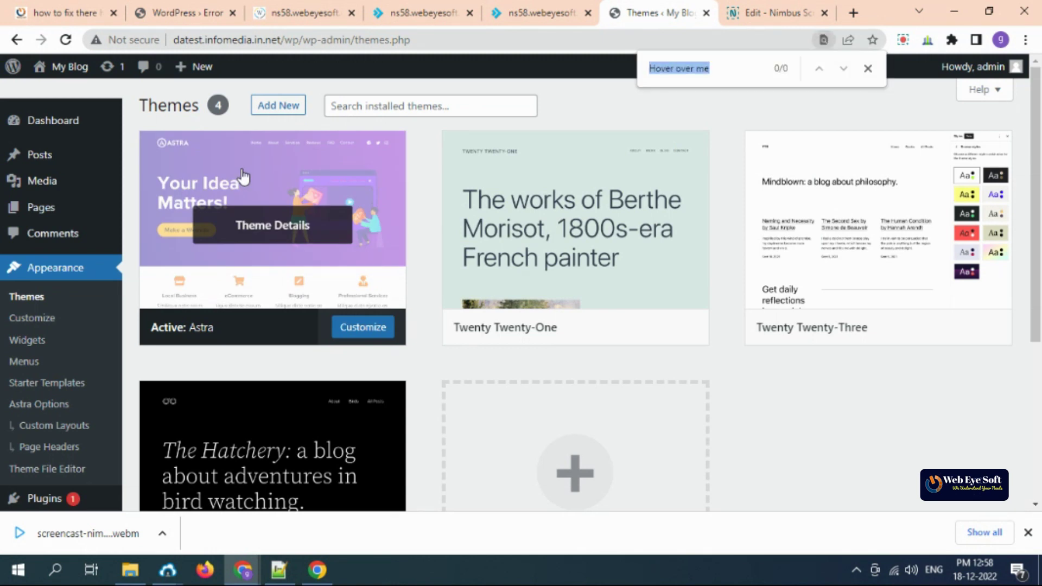
key("ctrl+v")
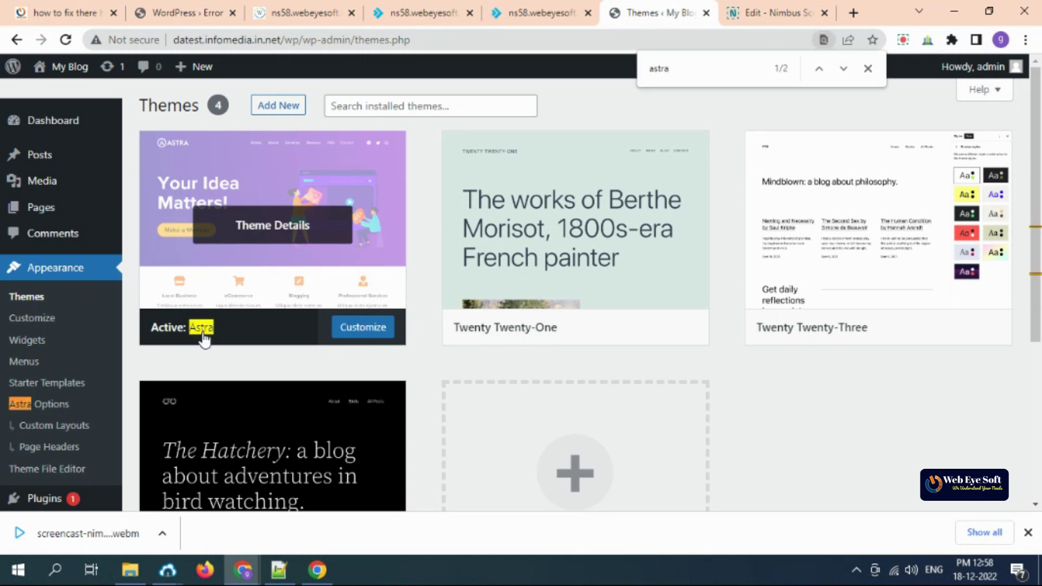
Step: Activate the Twenty Twenty-One theme and reload the site to confirm it loads
mouse_move(596, 337)
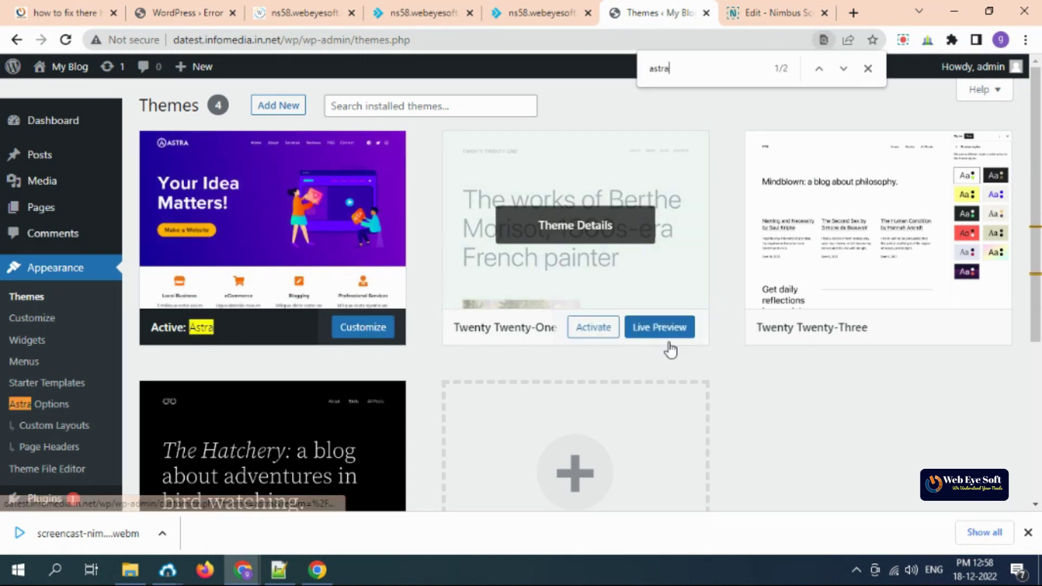
left_click(601, 329)
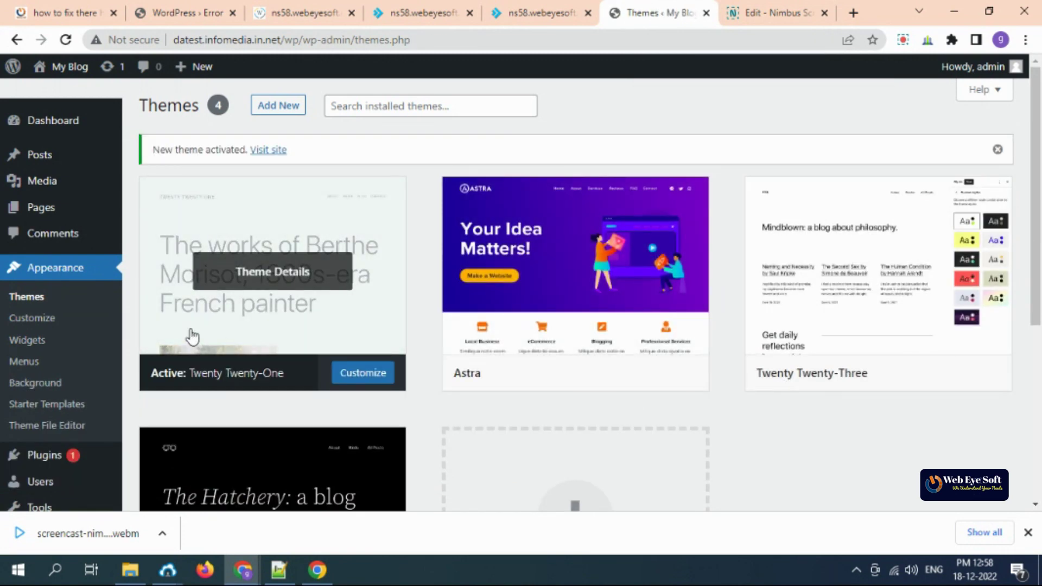
left_click(195, 10)
left_click(66, 41)
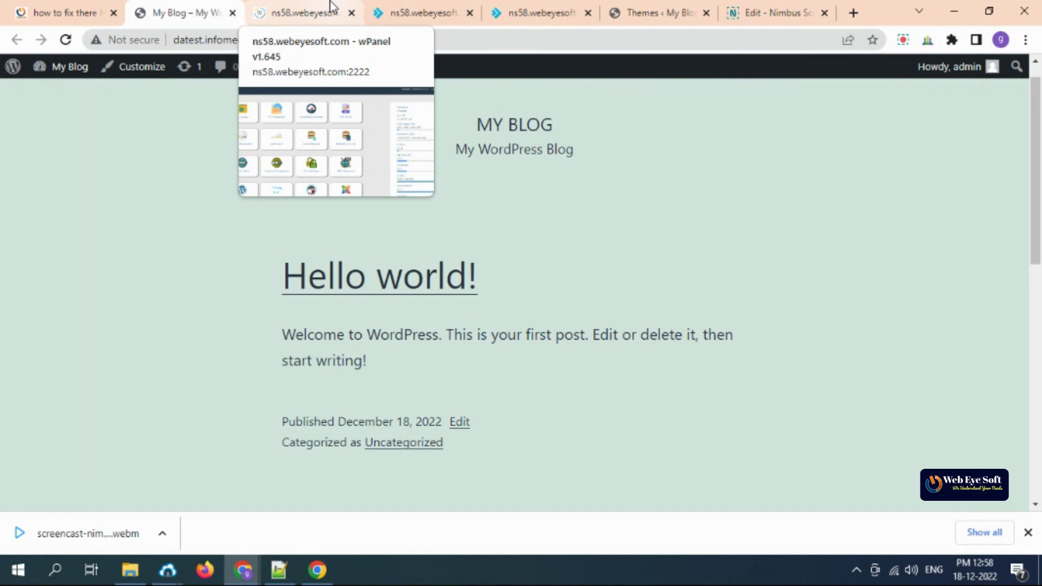
Step: Reactivate the Astra theme and reload the front page to see the parse error return
left_click(656, 12)
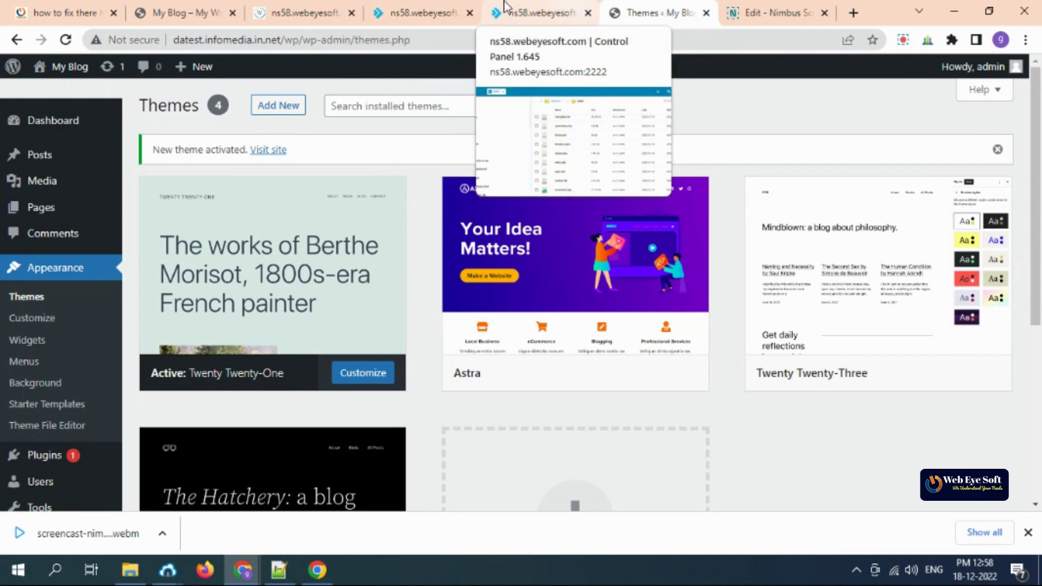
mouse_move(255, 339)
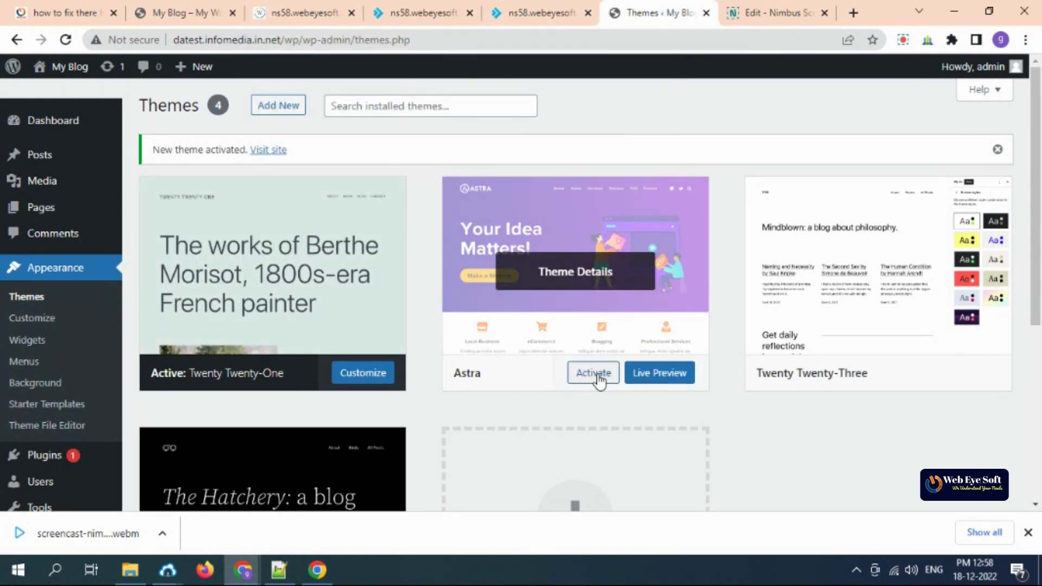
left_click(596, 374)
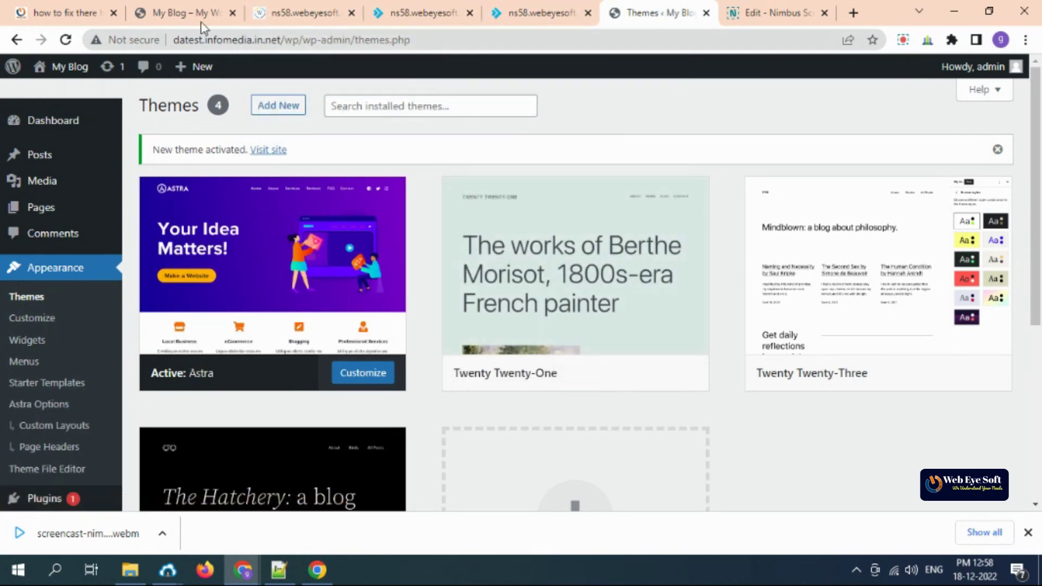
left_click(187, 13)
left_click(65, 40)
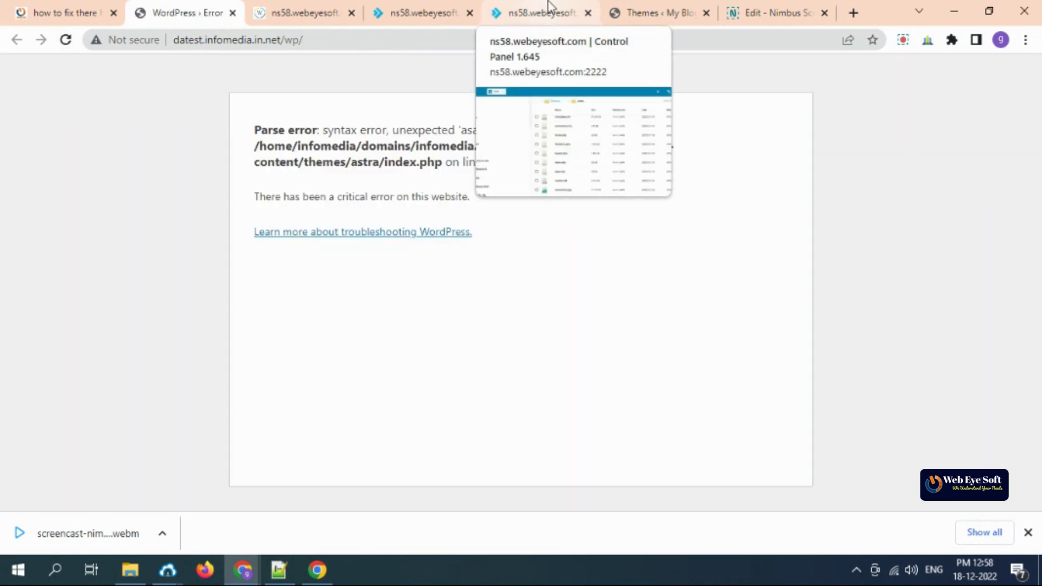
Step: Open the File Manager in wp/wp-content and re-check the theme path in the site's error
left_click(324, 7)
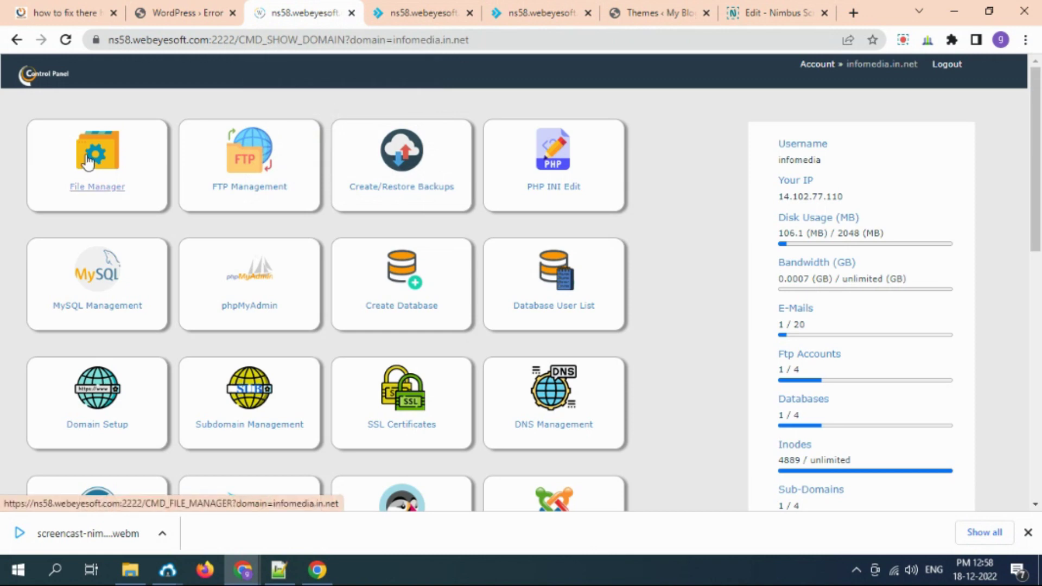
left_click(401, 12)
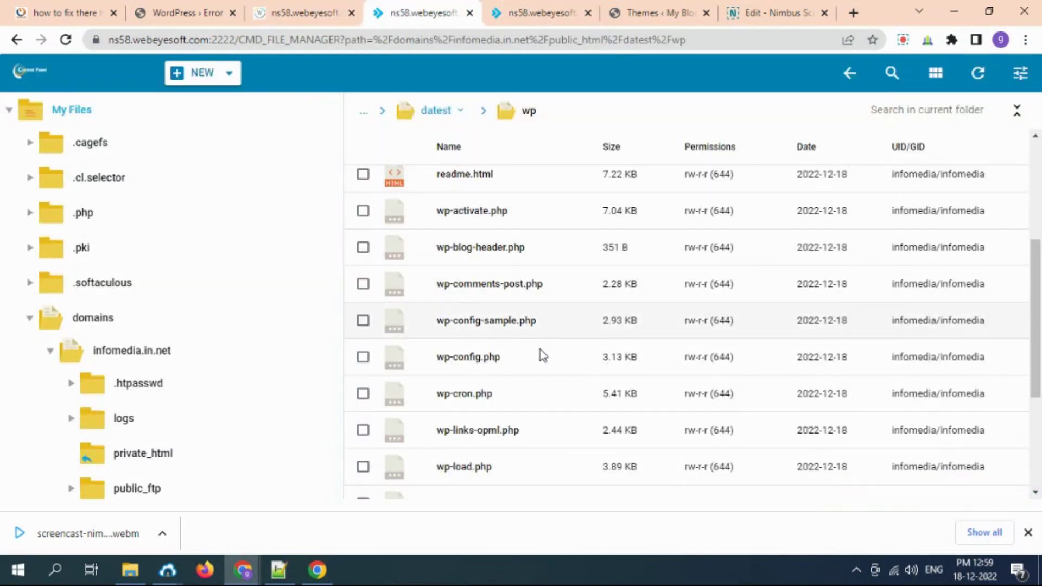
scroll(539, 353, "up", 4)
left_click(506, 223)
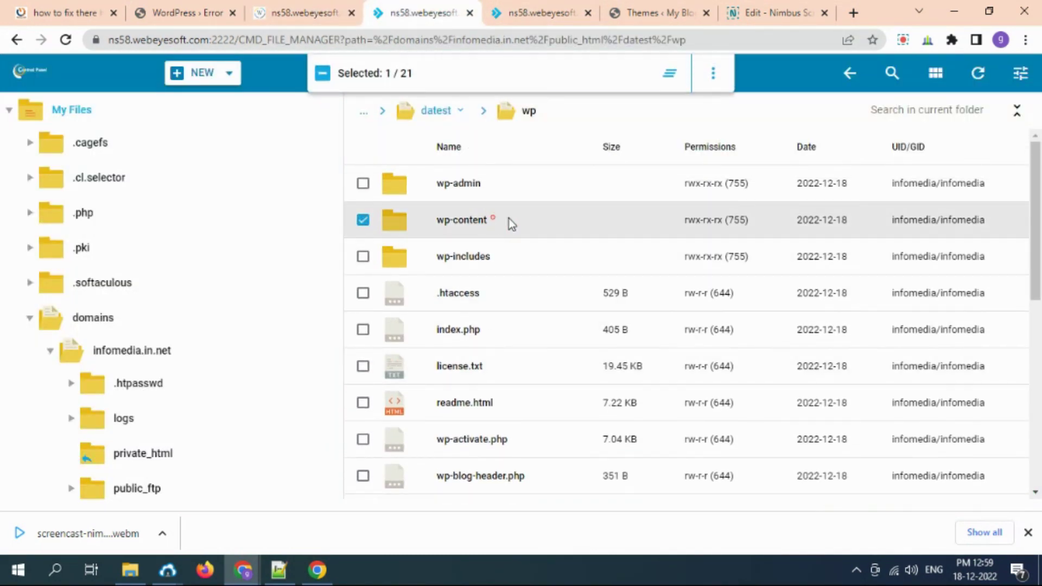
double_click(537, 222)
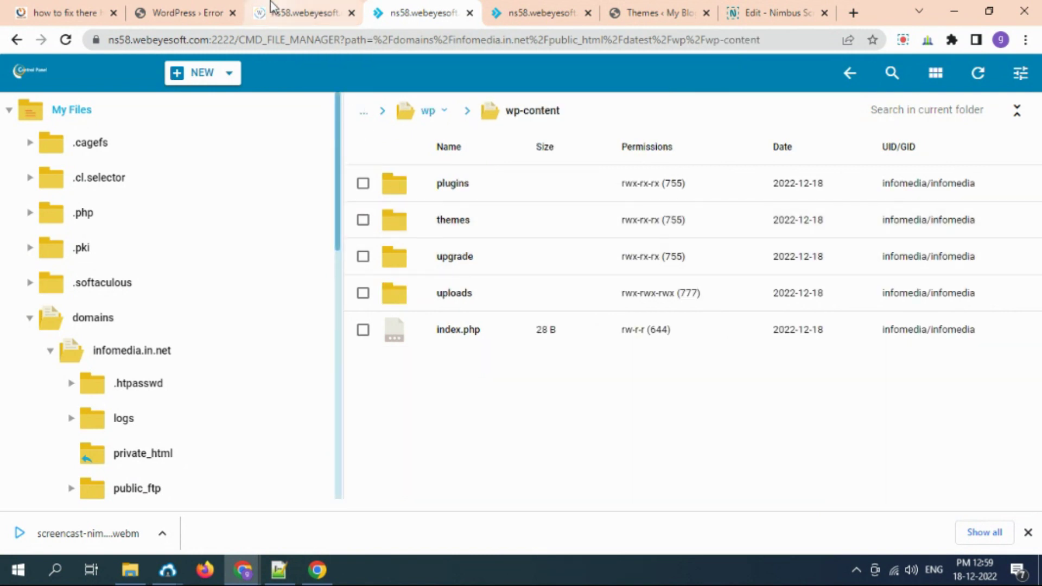
left_click(429, 114)
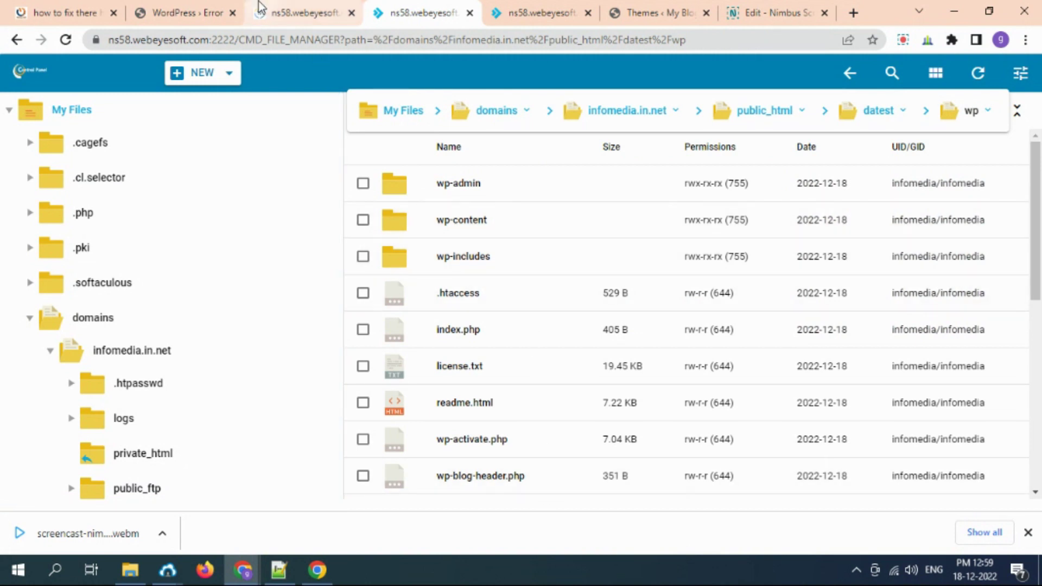
left_click(202, 3)
left_click_drag(301, 154, 493, 161)
left_click(492, 144)
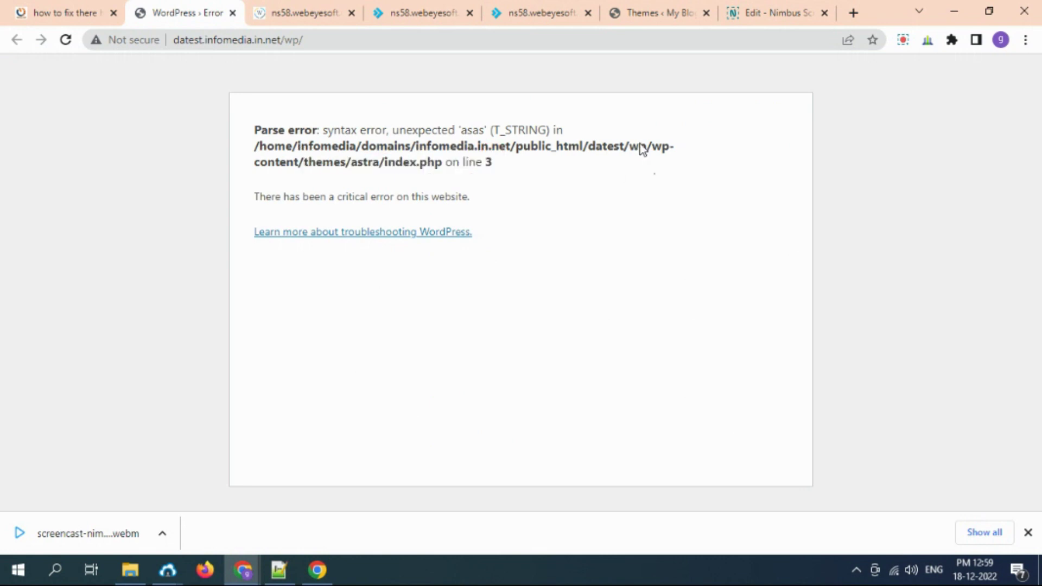
Step: Rename the astra folder in wp-content/themes to astra-x and return to the site tab
left_click(572, 8)
scroll(529, 274, "up", 4)
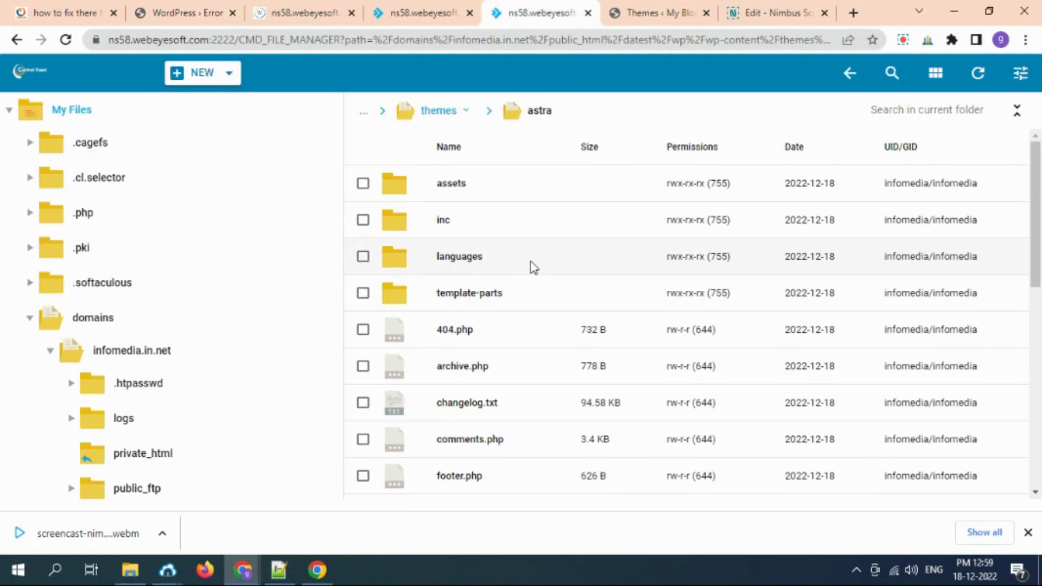
left_click(466, 12)
double_click(518, 220)
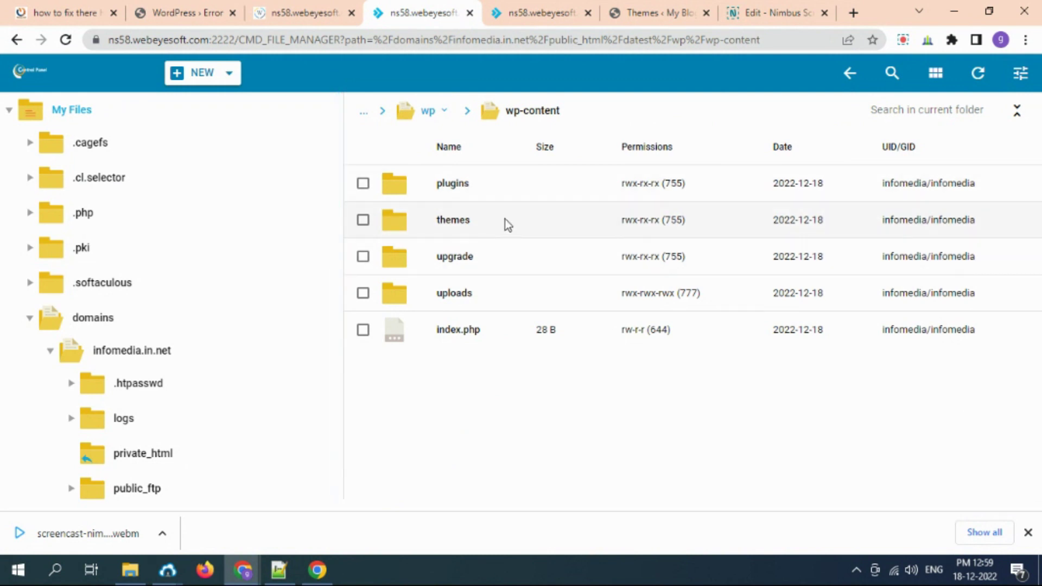
double_click(507, 222)
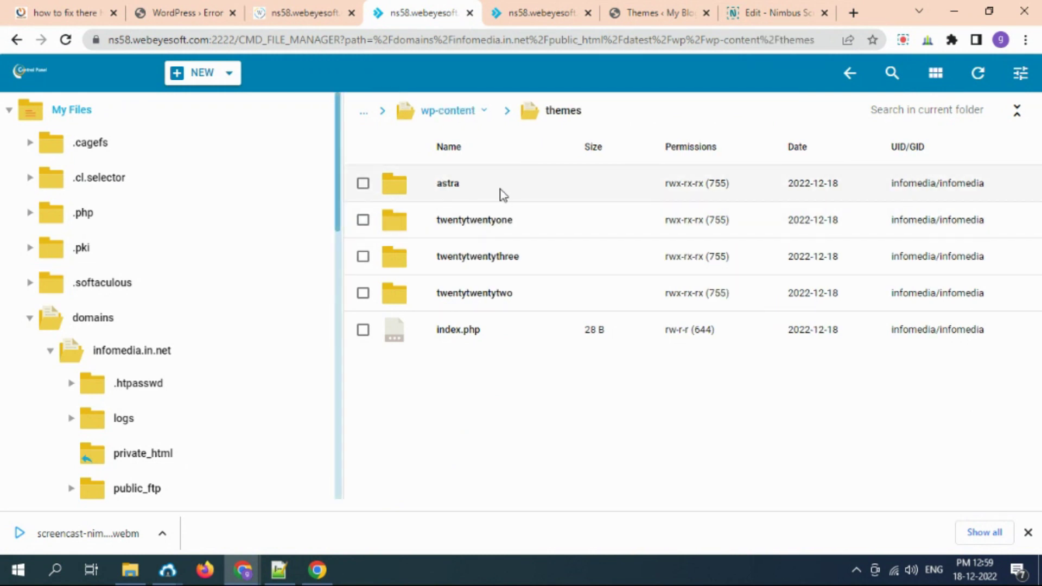
left_click(503, 196)
right_click(500, 190)
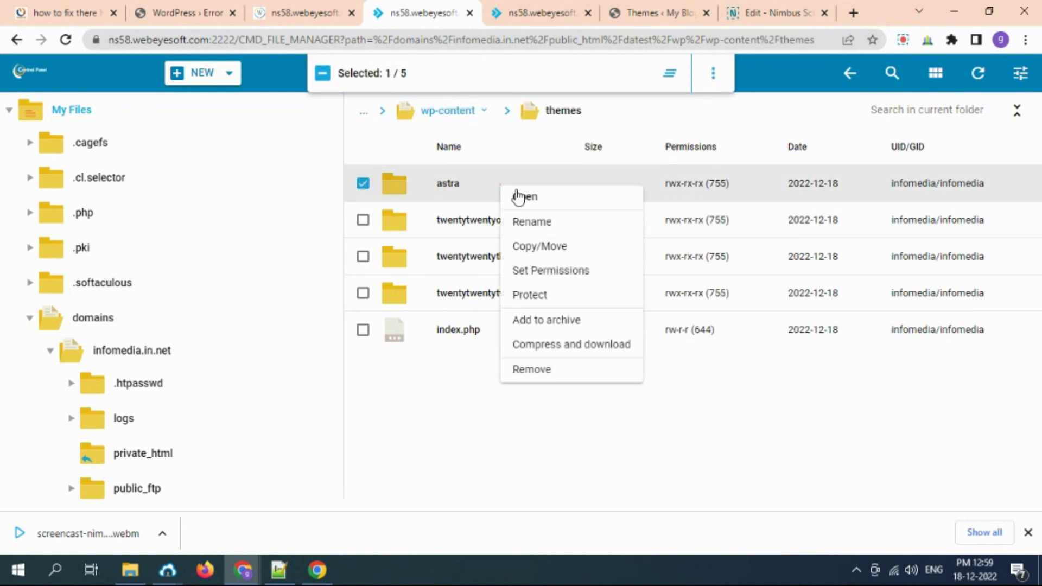
left_click(548, 223)
type("-x")
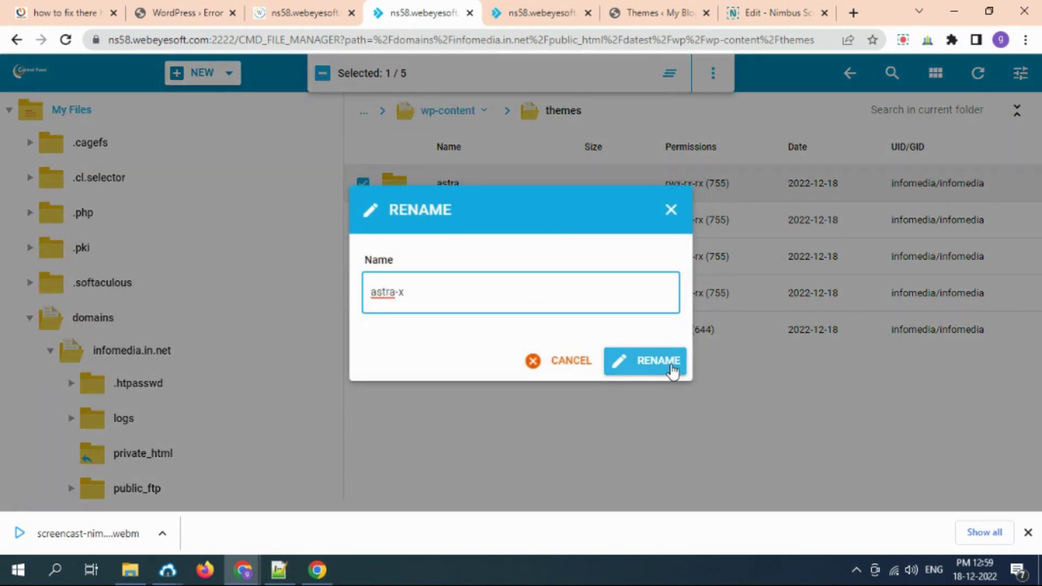
left_click(672, 368)
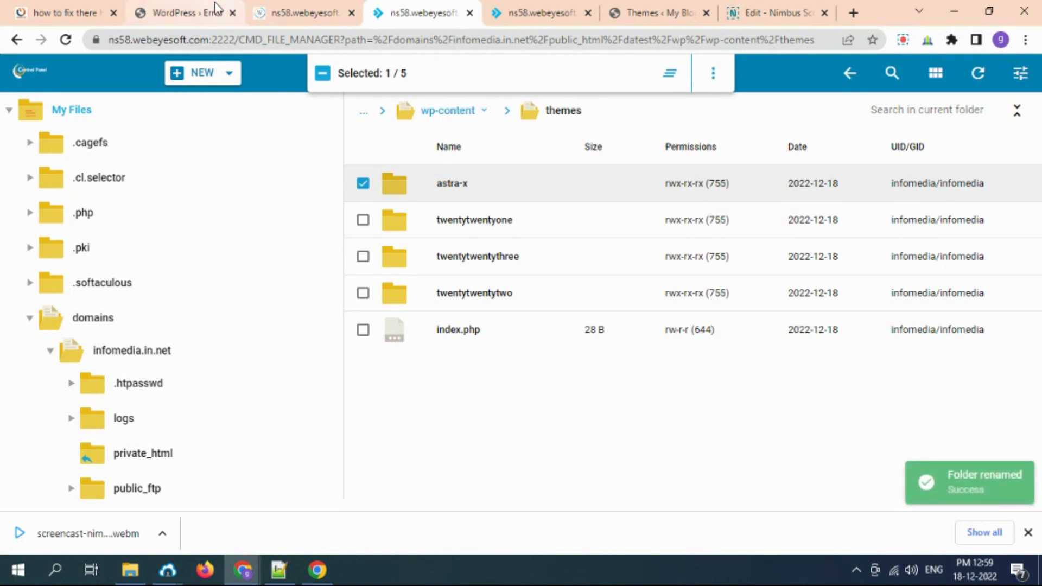
left_click(185, 12)
left_click(66, 40)
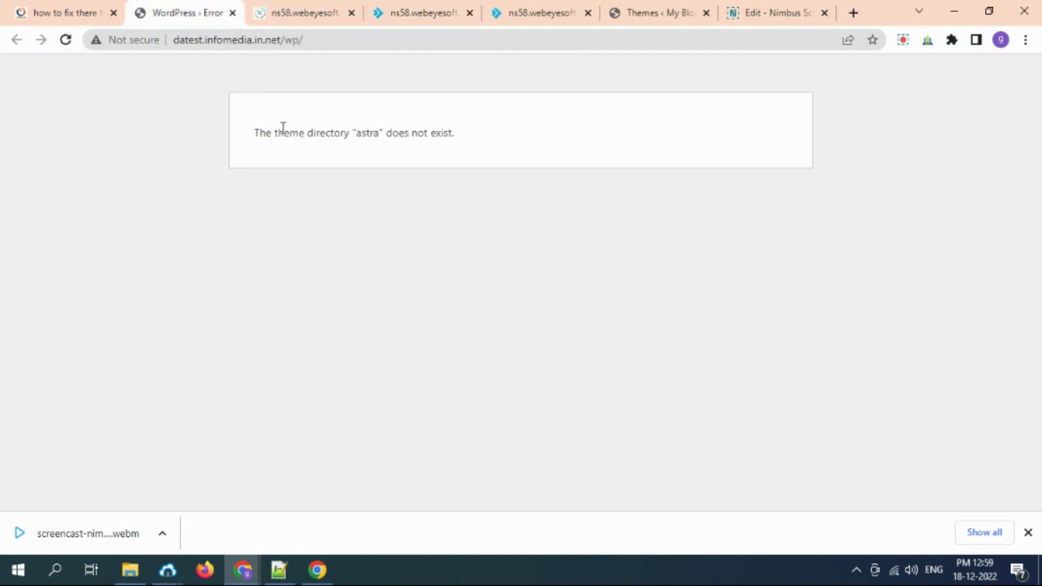
left_click_drag(257, 132, 475, 144)
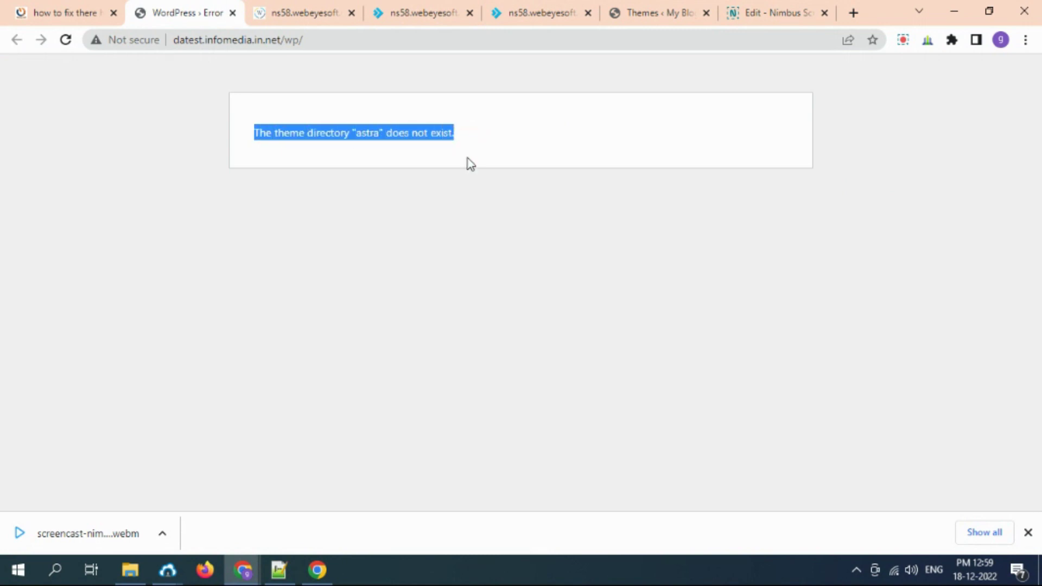
left_click(431, 194)
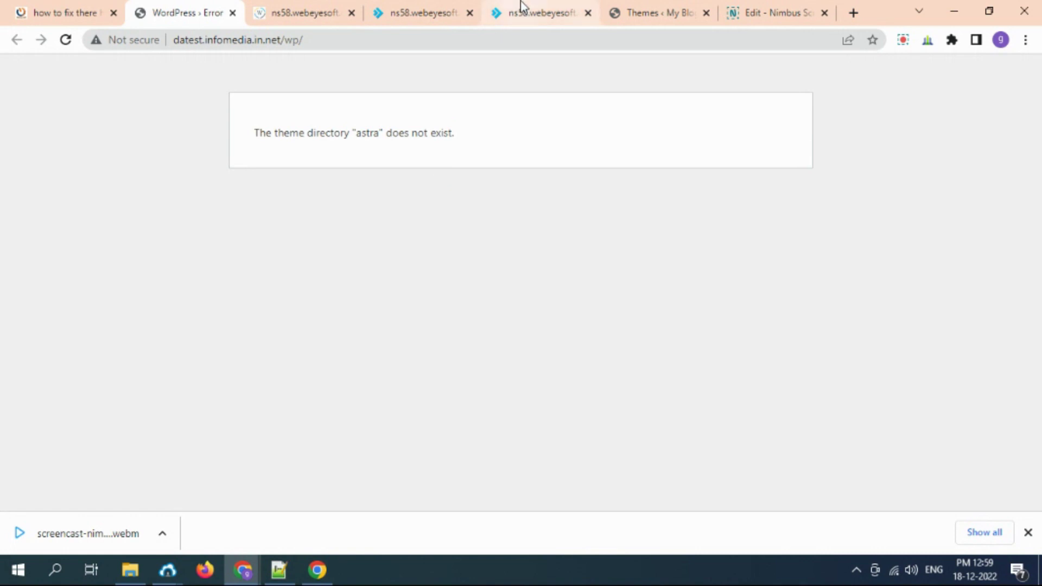
left_click(659, 12)
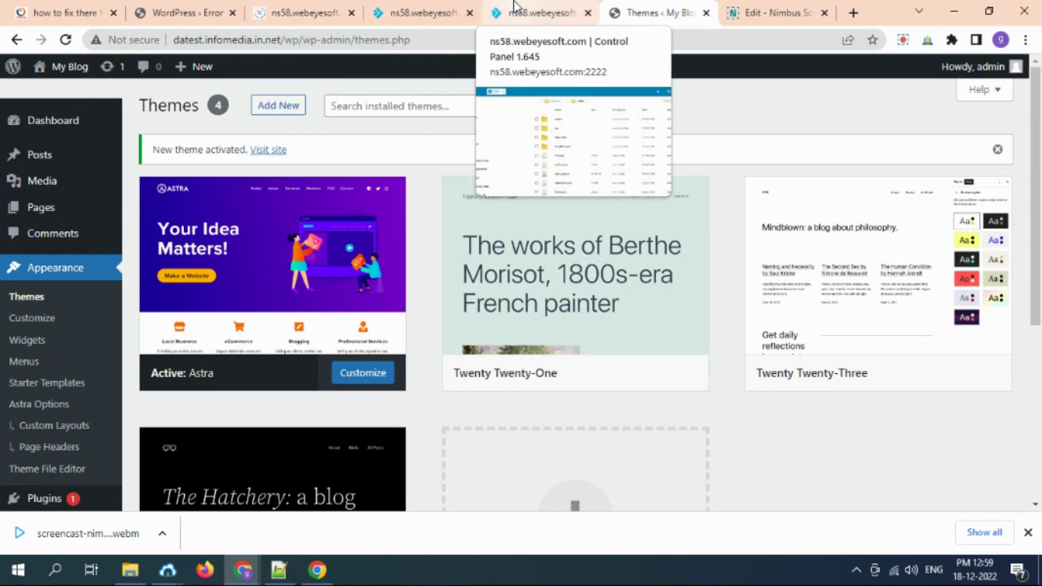
left_click(221, 8)
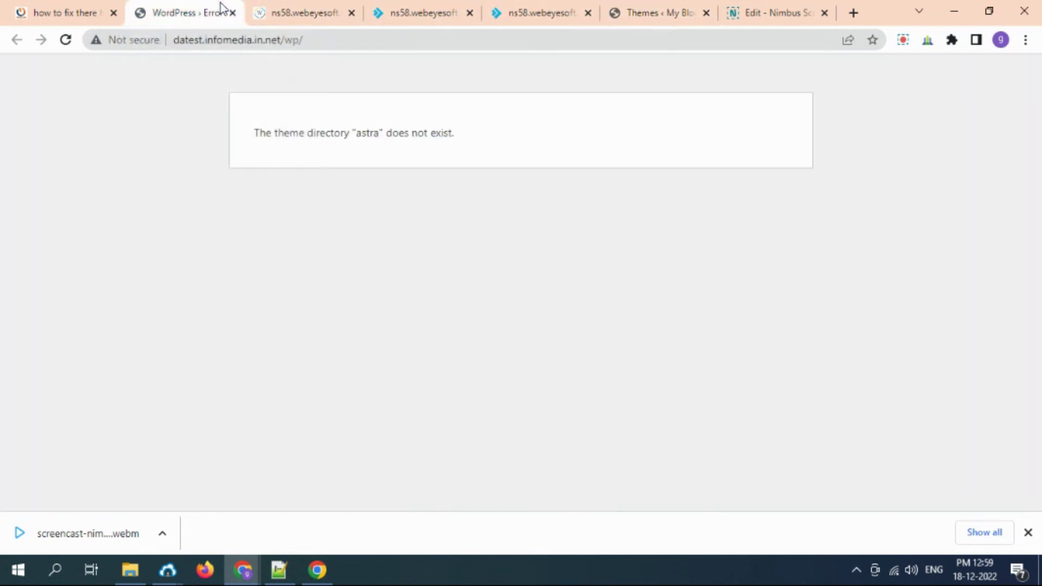
Step: Return to the themes listing and start, then cancel, renaming the astra-x folder
left_click(565, 6)
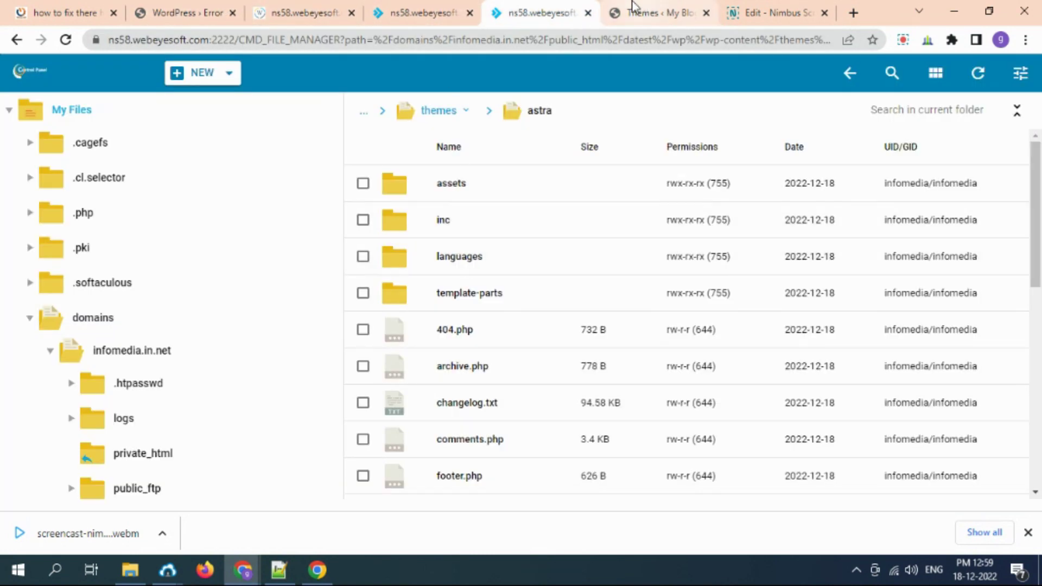
left_click(426, 8)
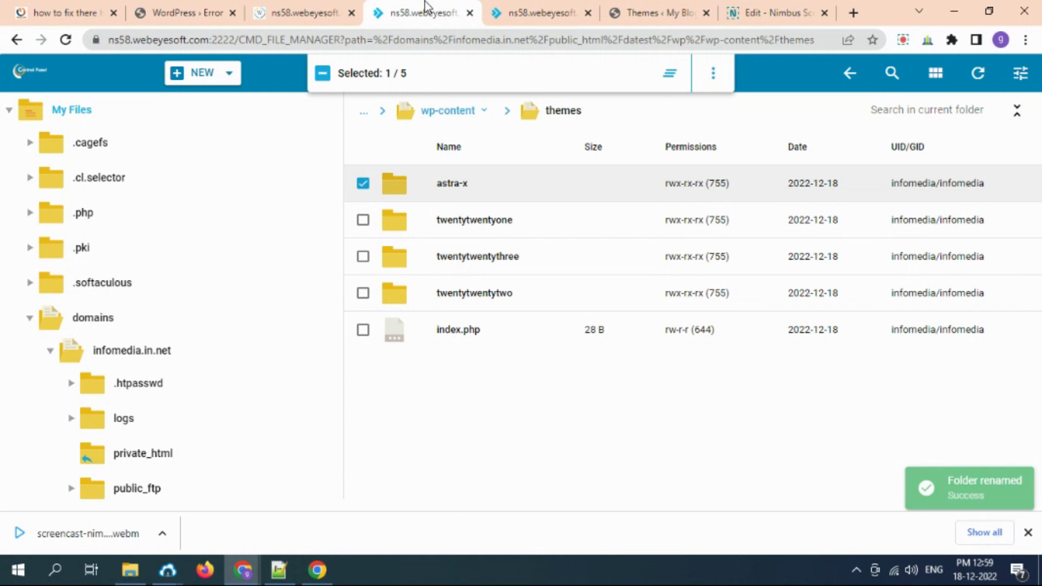
right_click(449, 184)
left_click(489, 223)
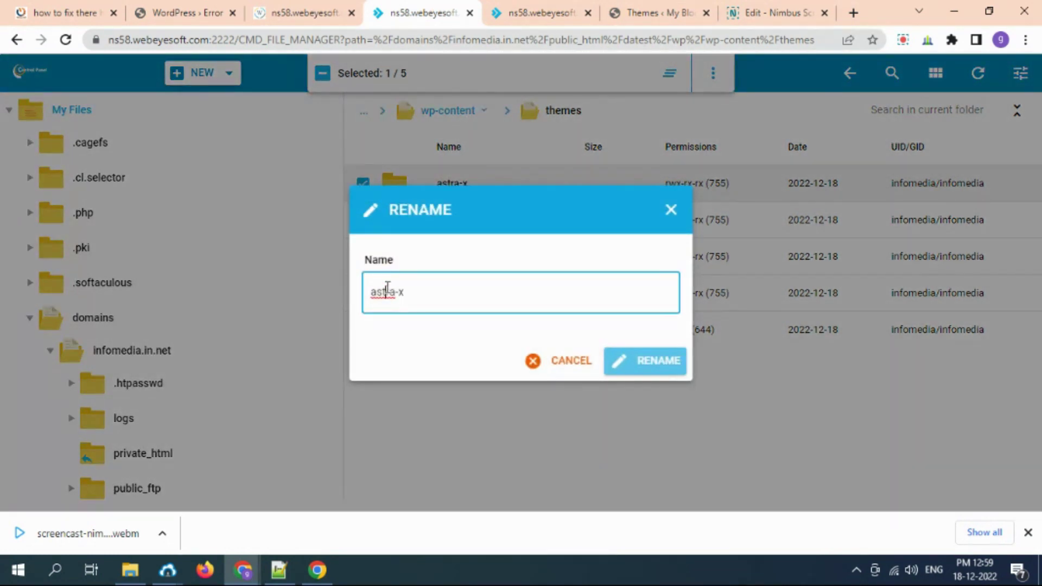
double_click(387, 291)
key("ctrl+c")
left_click(672, 213)
Step: Rename the twentytwentyone folder to astra by pasting the new name
right_click(454, 221)
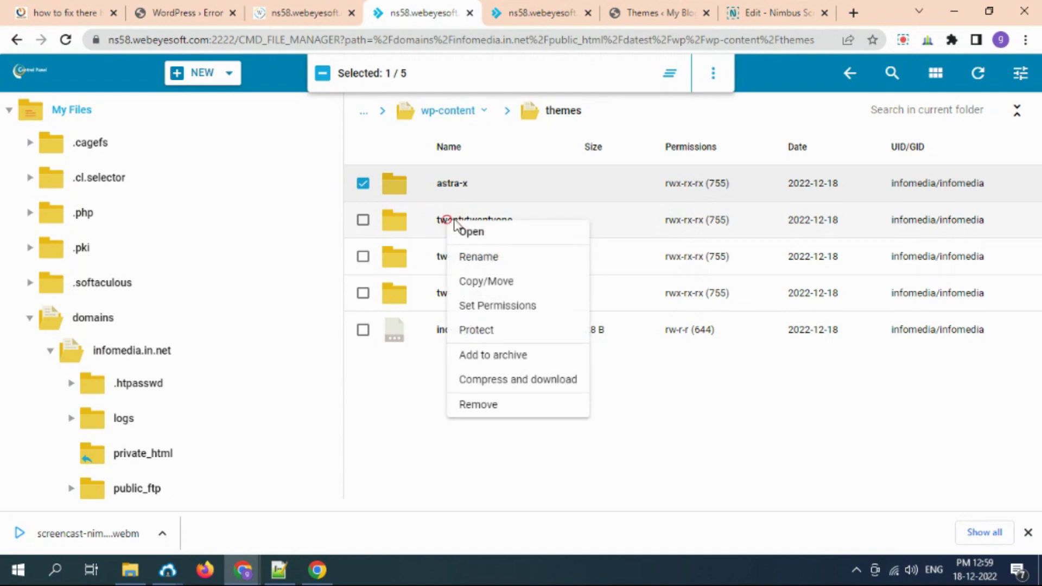
left_click(485, 256)
left_click_drag(470, 296, 358, 300)
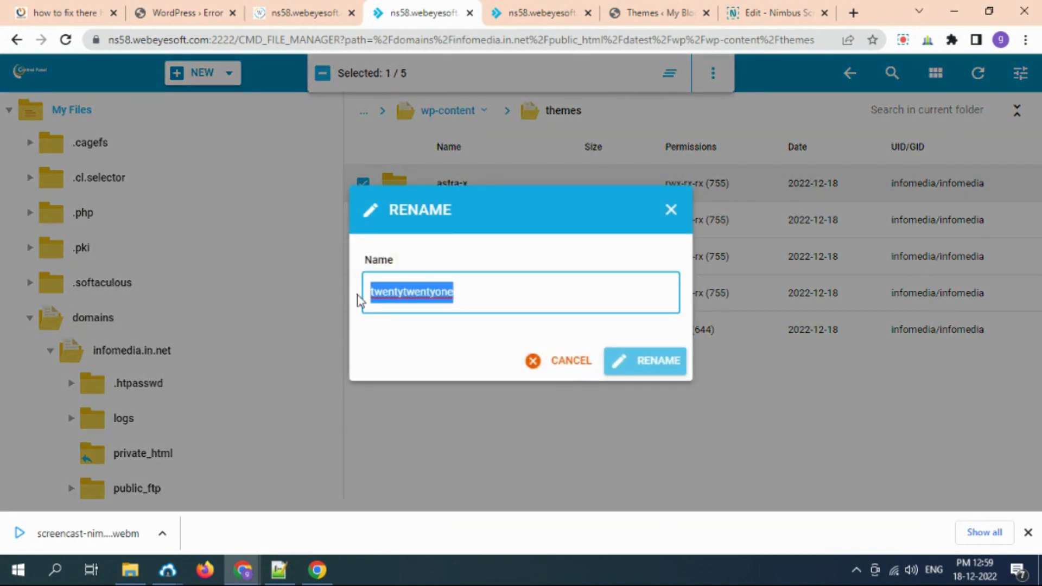
key("ctrl+v")
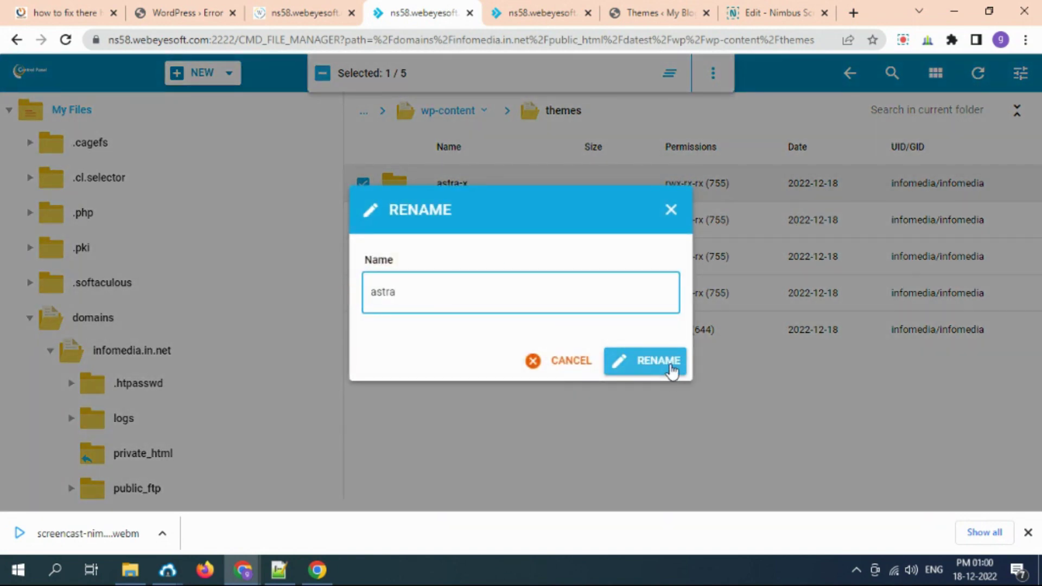
left_click(672, 371)
Step: Reload the site to confirm the 'Hello world!' front page loads, then view the Themes admin page
left_click(185, 14)
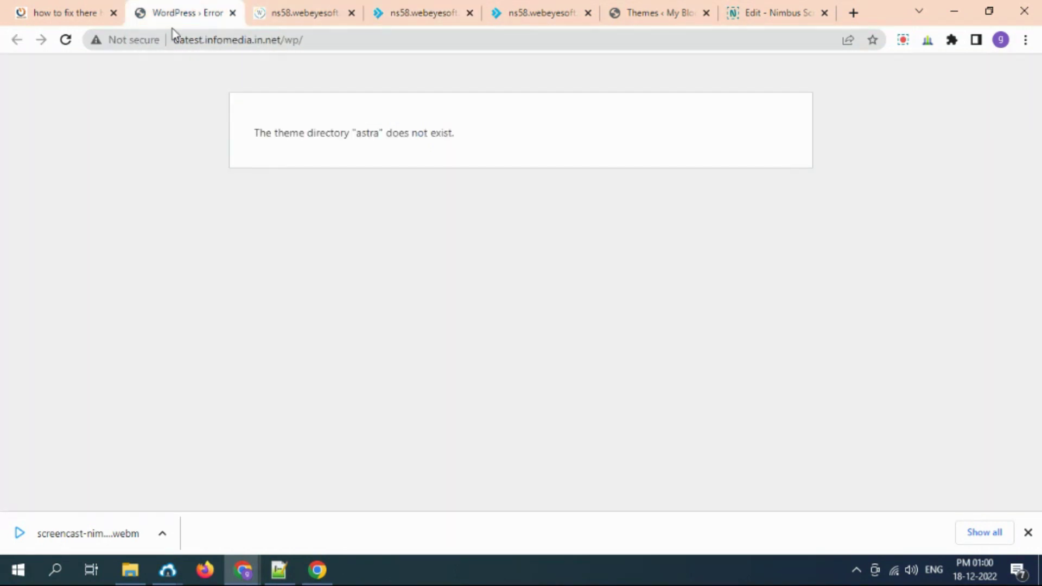
left_click(65, 39)
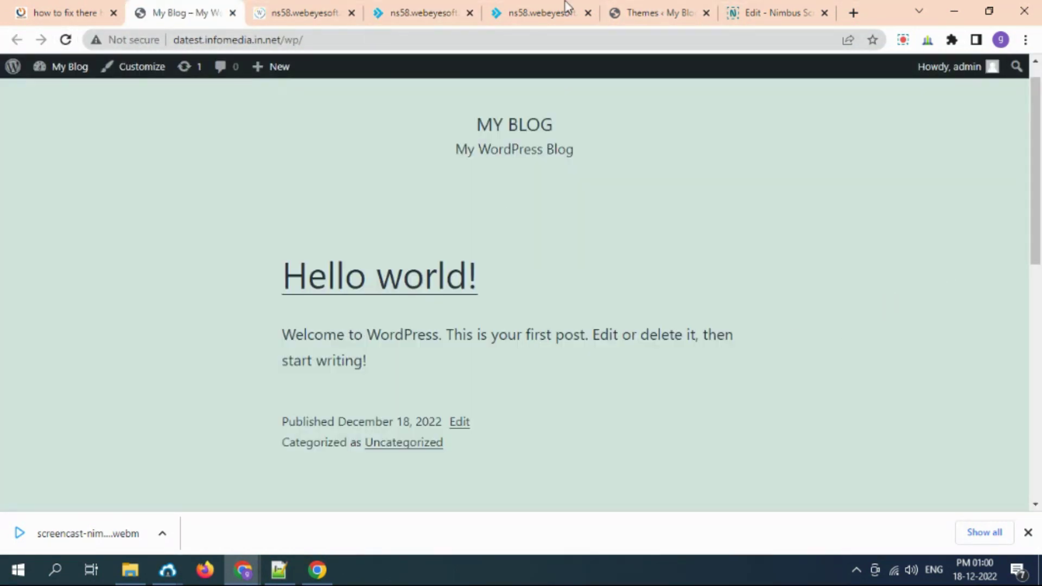
left_click(651, 13)
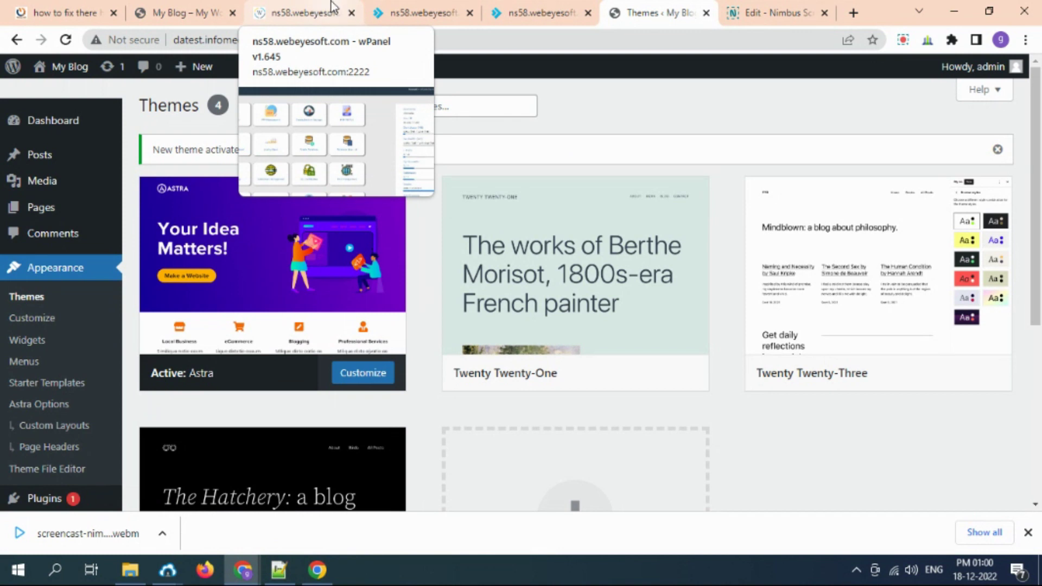
Step: Open the astra folder's index.php in the editor, then close it unchanged
left_click(431, 12)
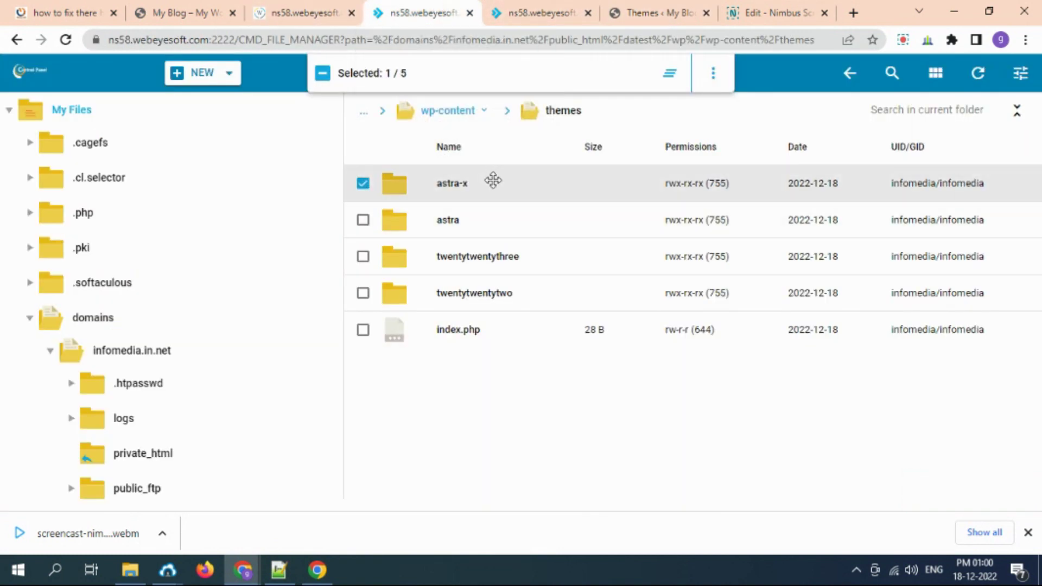
right_click(483, 188)
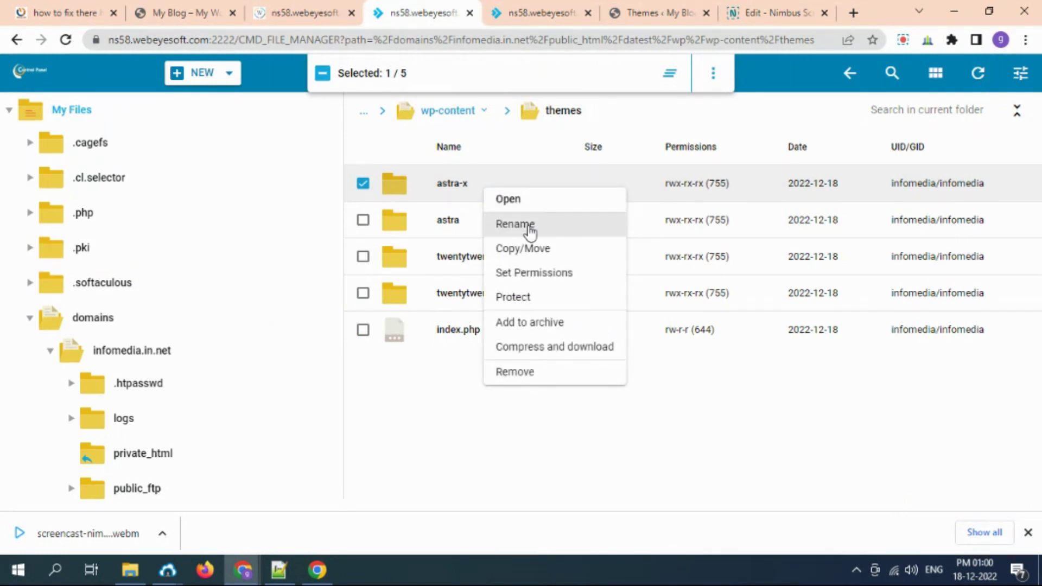
left_click(508, 198)
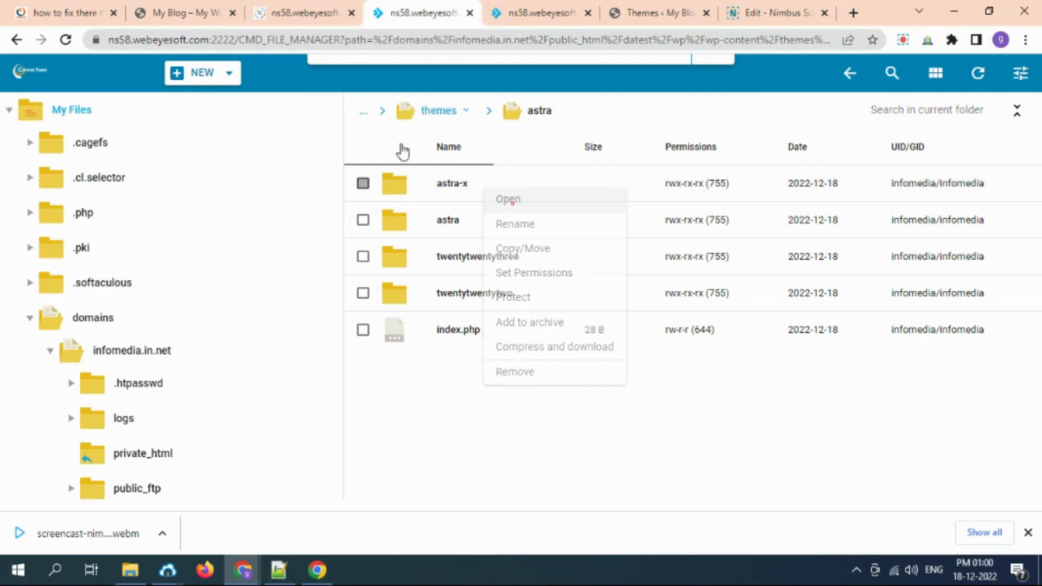
left_click(181, 12)
left_click(277, 8)
left_click(542, 11)
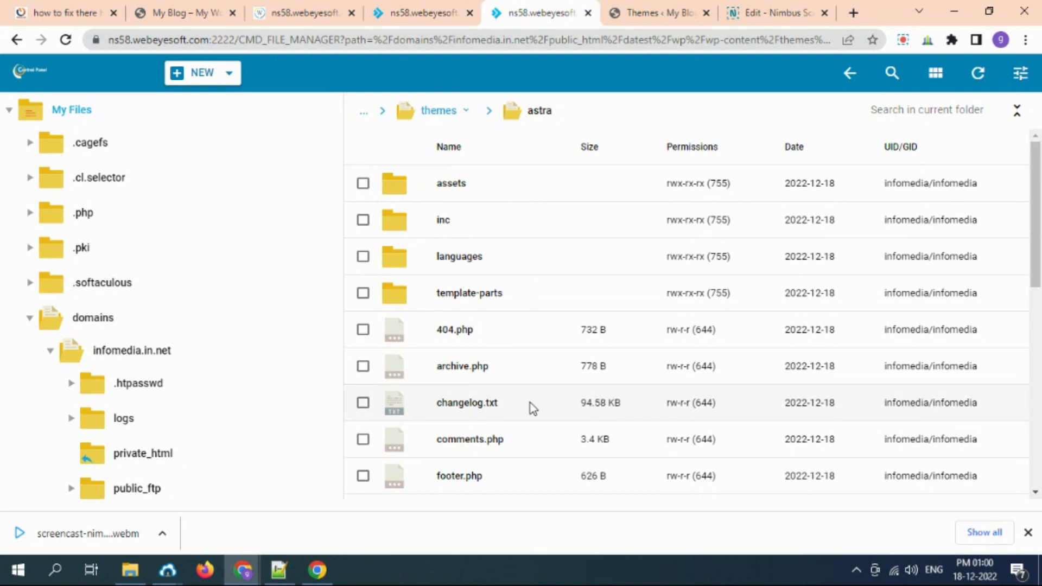
scroll(529, 402, "down", 5)
right_click(492, 358)
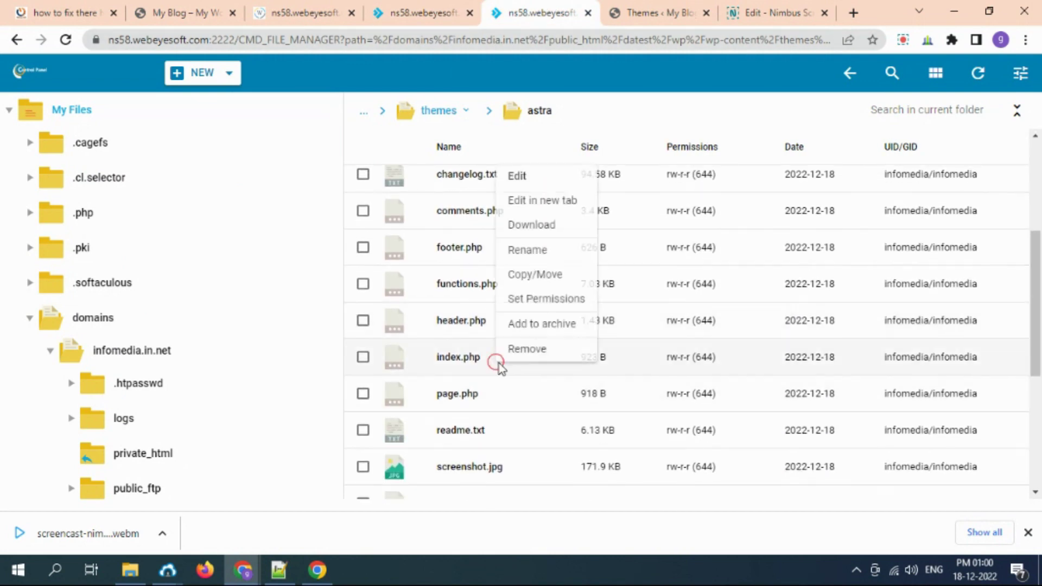
left_click(533, 183)
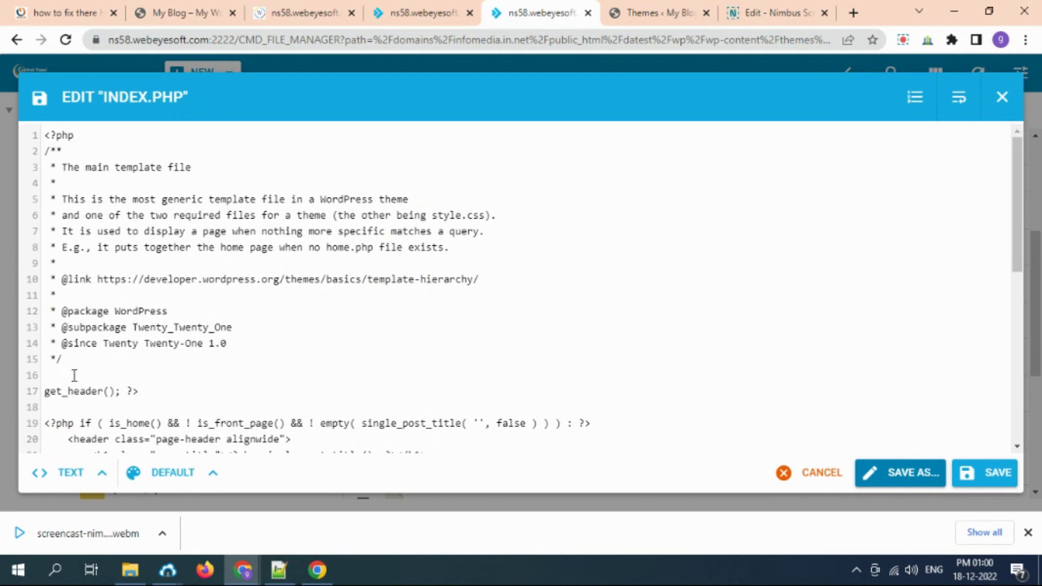
scroll(90, 385, "down", 3)
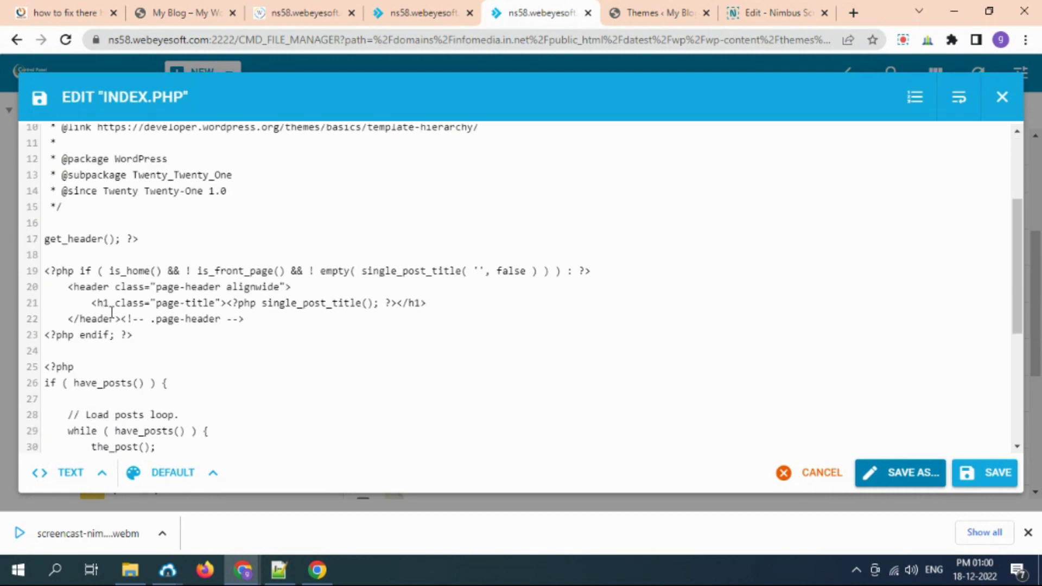
key("Escape")
Step: Delete the stray 'abs' and 'asas' lines from astra-x's index.php and save it
left_click(437, 109)
left_click(472, 219)
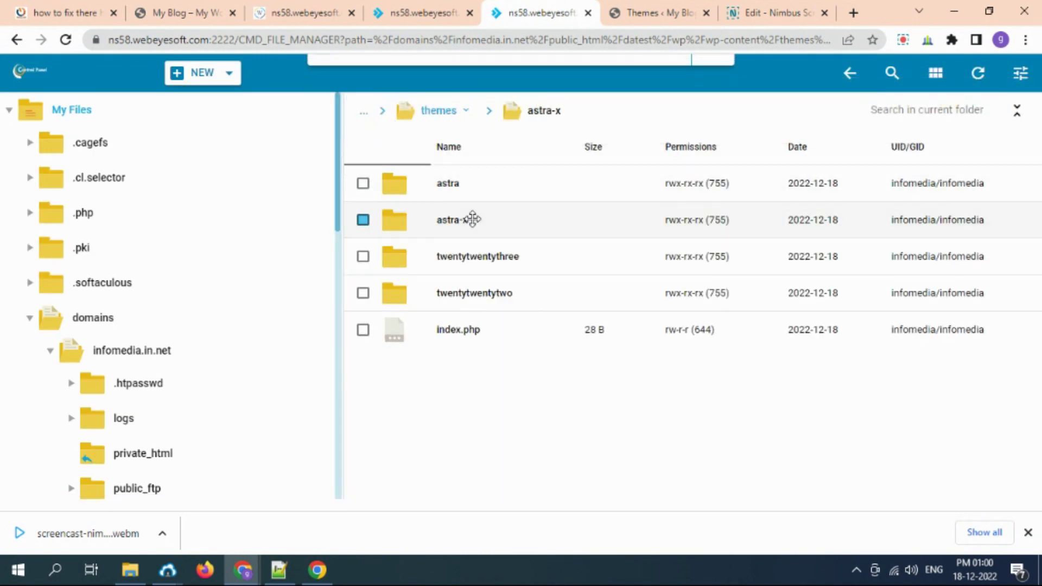
scroll(490, 362, "down", 4)
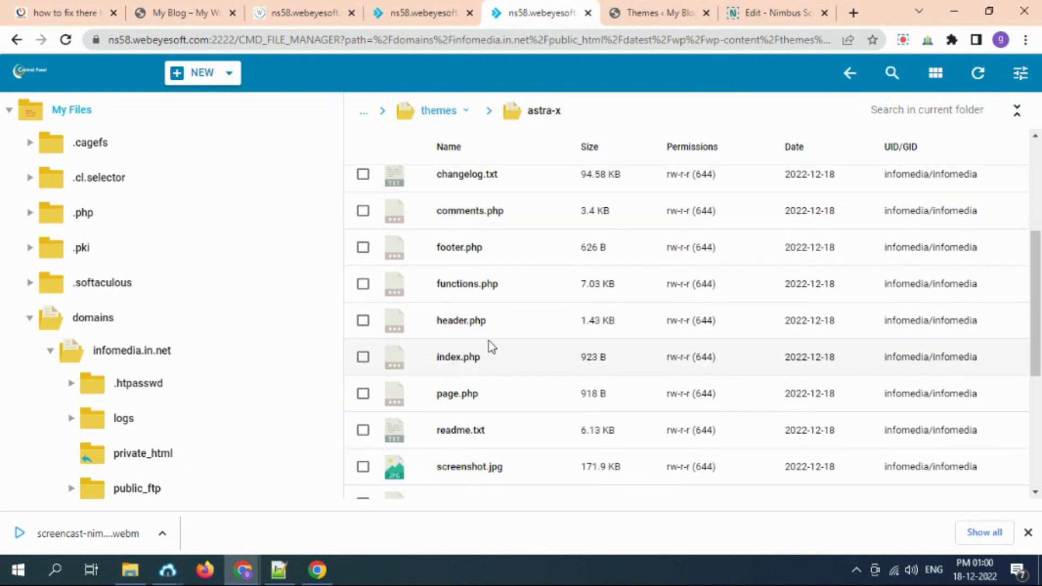
right_click(489, 359)
left_click(532, 172)
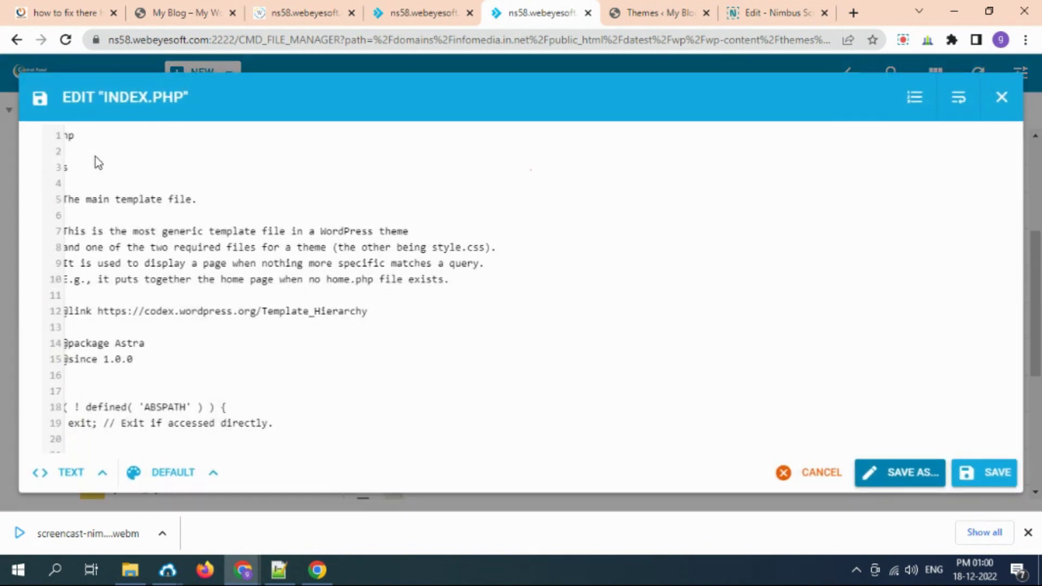
left_click_drag(70, 166, 45, 151)
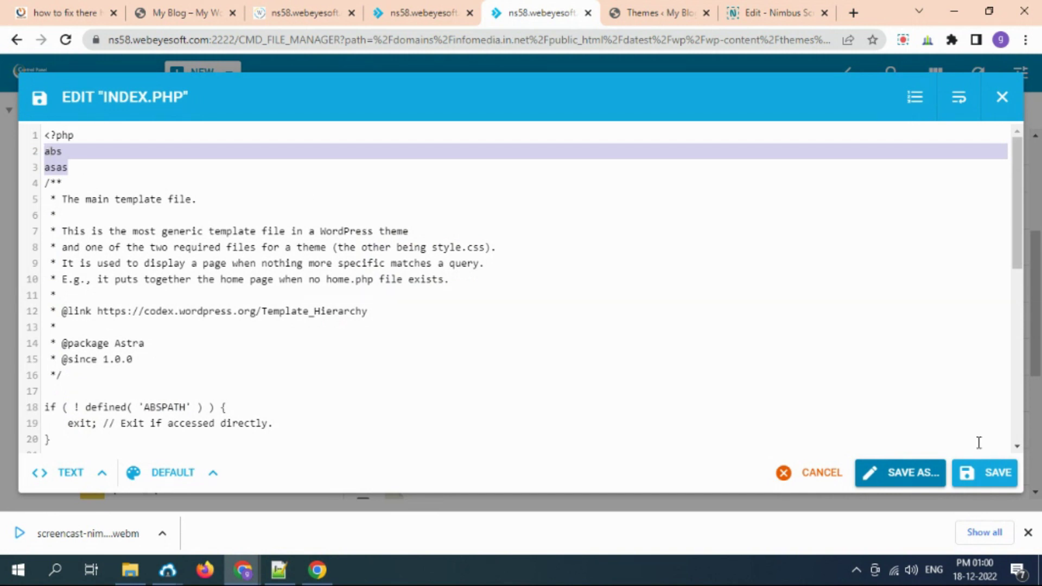
key("BackSpace")
left_click(985, 474)
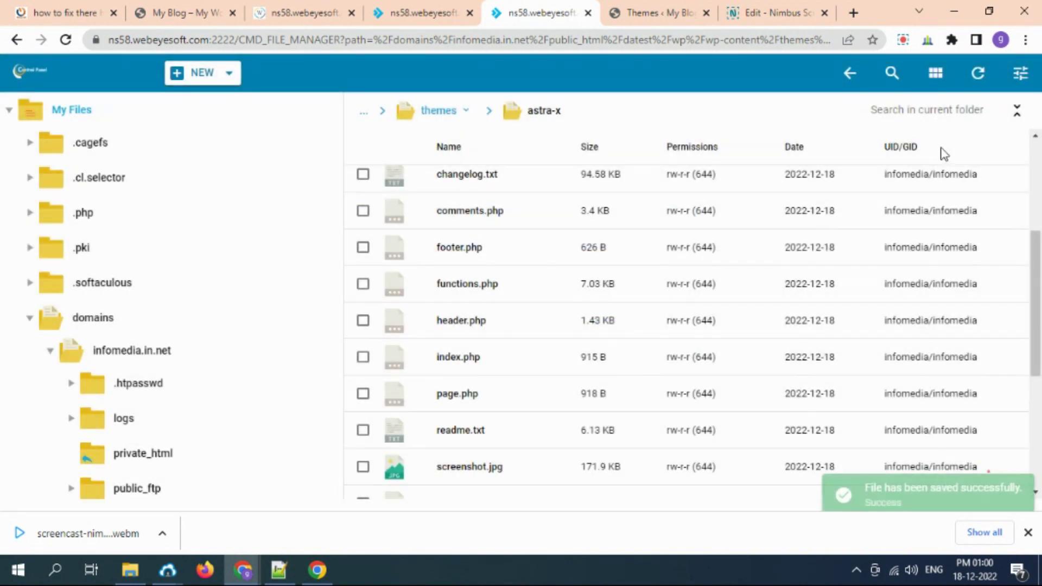
mouse_move(332, 22)
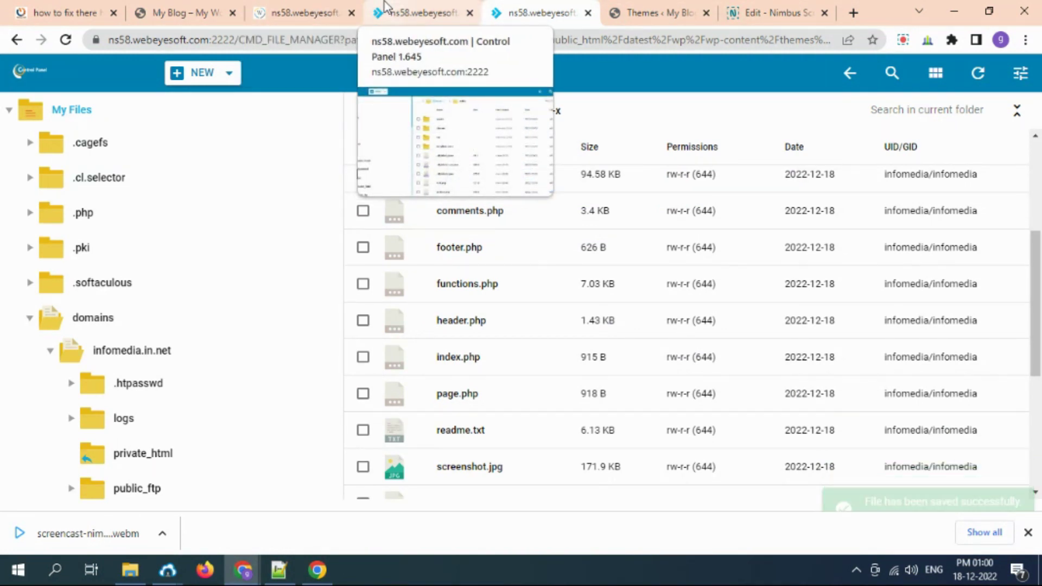
Step: Scroll the critical-error tutorial to its WP_DEBUG wp-config code and PHP Fatal error example
left_click(77, 1)
scroll(434, 434, "down", 15)
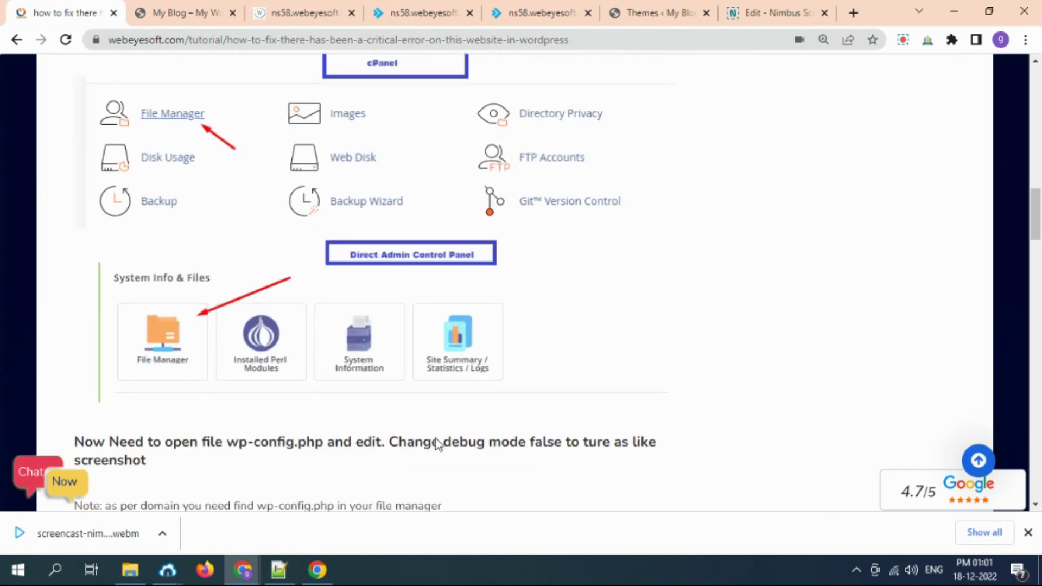
scroll(440, 437, "down", 5)
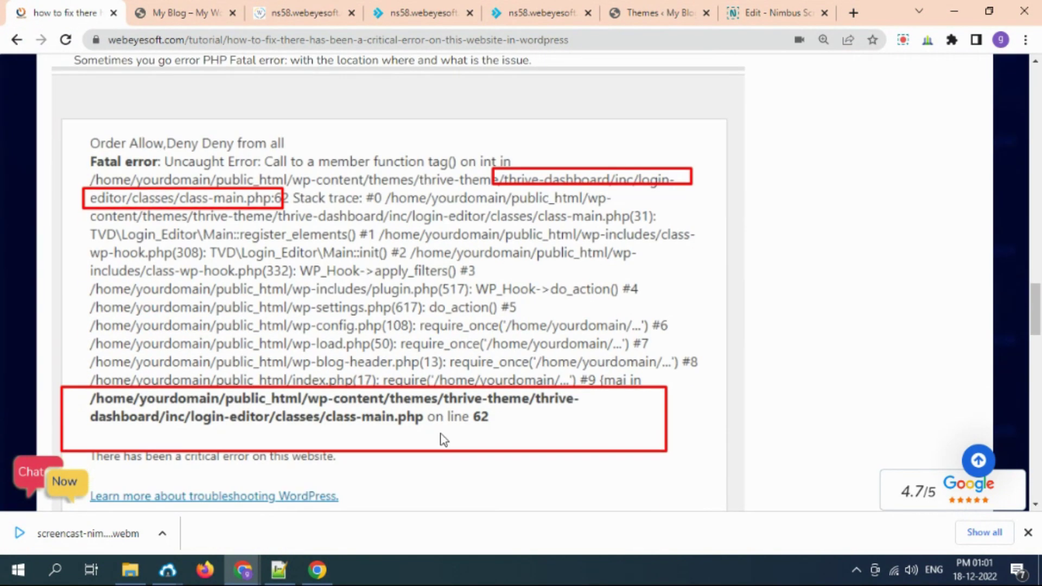
scroll(444, 440, "down", 7)
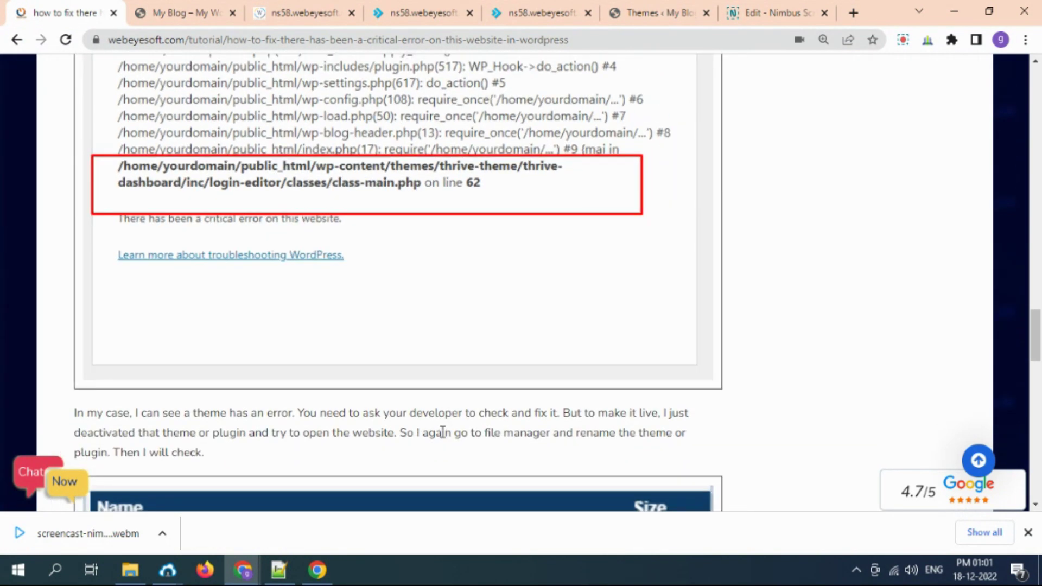
scroll(443, 434, "down", 8)
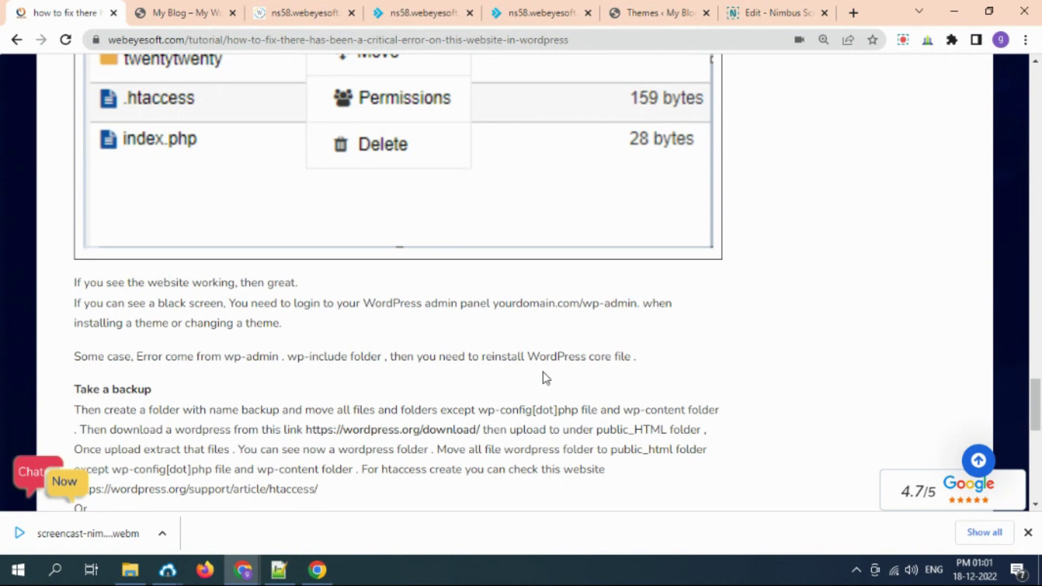
scroll(530, 378, "up", 15)
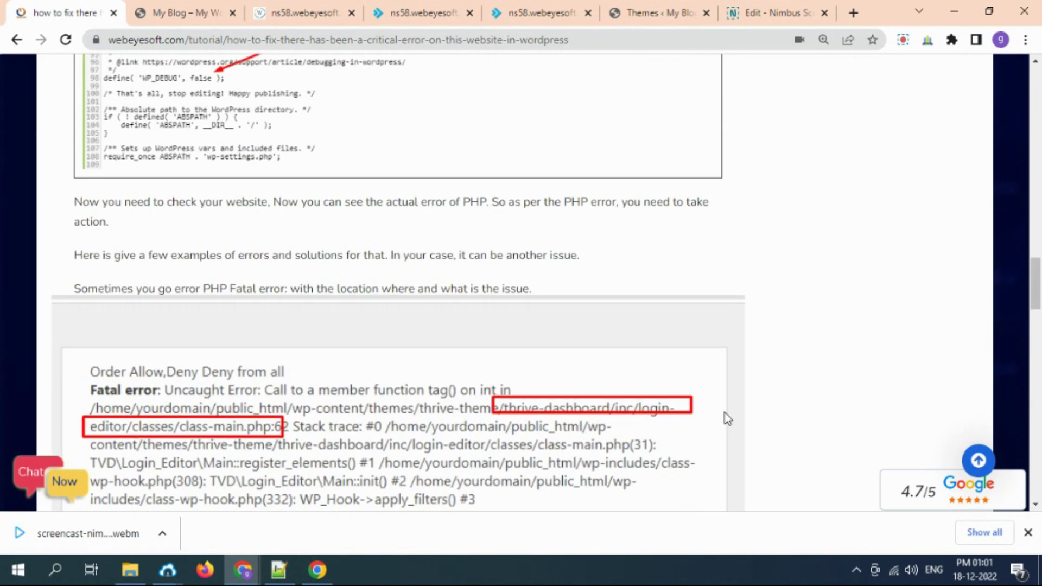